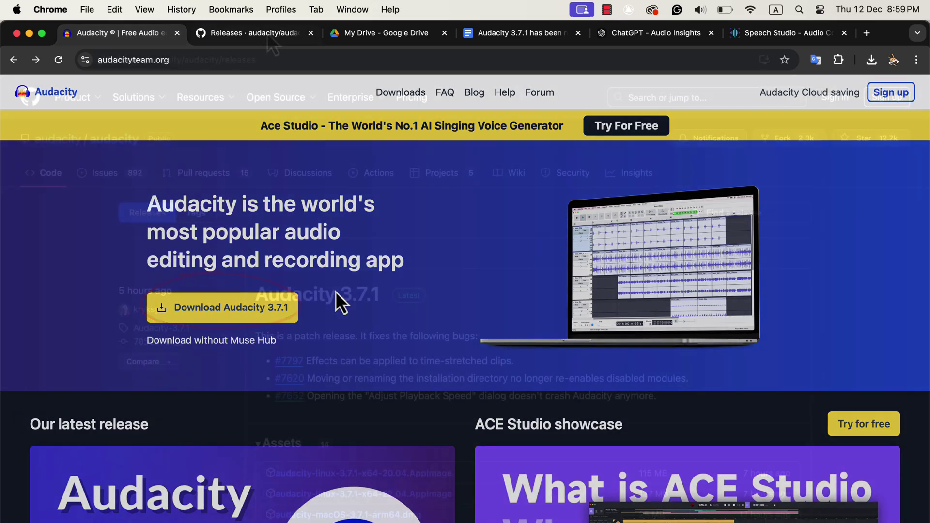
# - Open the Audacity GitHub releases page, then scroll the Audacity 3.7 changelog down to its Changes list
pyautogui.click(267, 33)
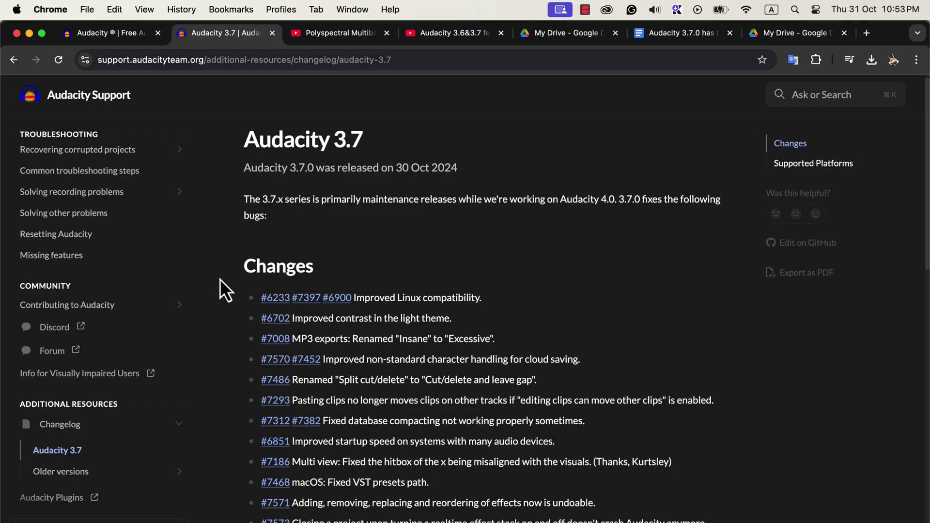
pyautogui.scroll(-3, 220, 279)
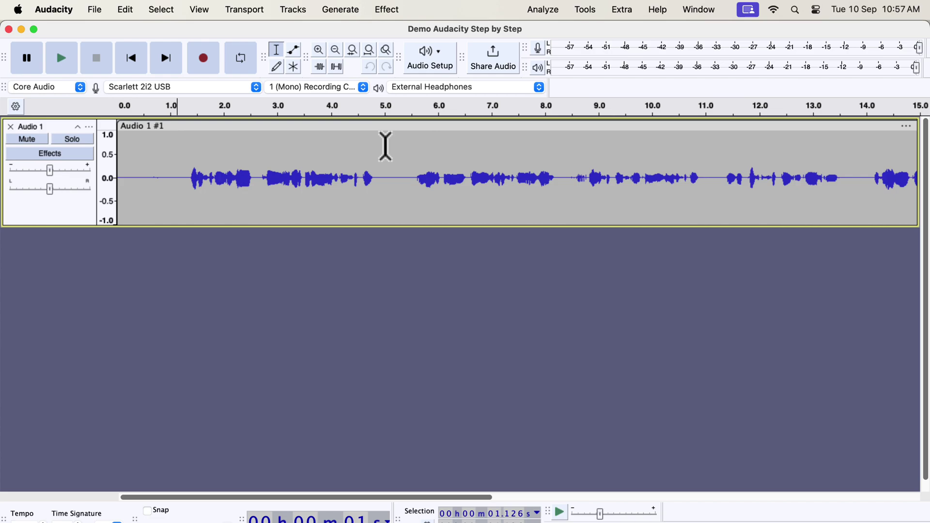
# - Select the whole Audio 1 track and open Effect > Legacy > Legacy Compressor
pyautogui.press('super+a')
pyautogui.click(395, 8)
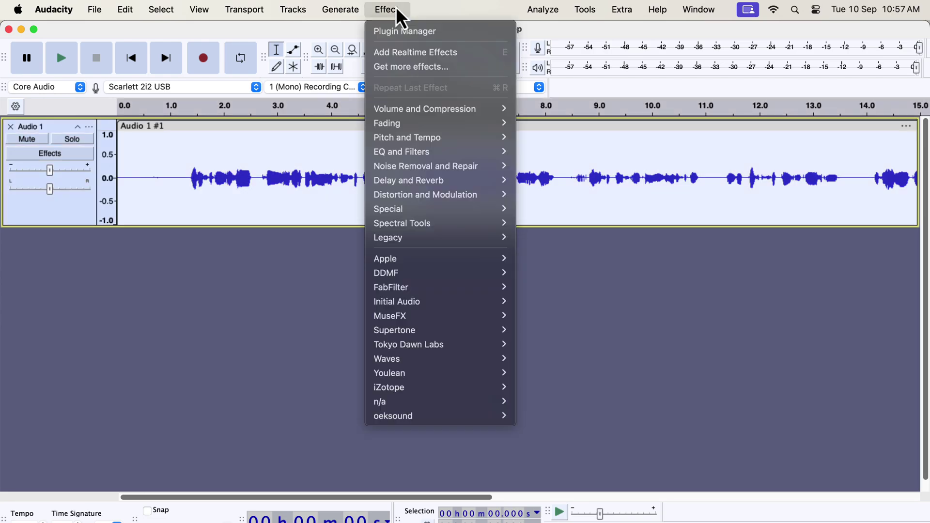
pyautogui.moveTo(442, 240)
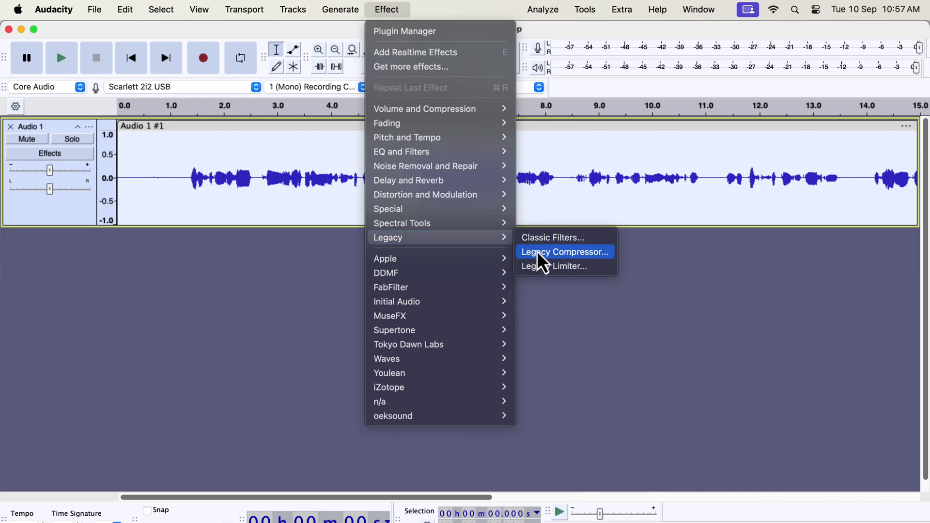
pyautogui.click(569, 254)
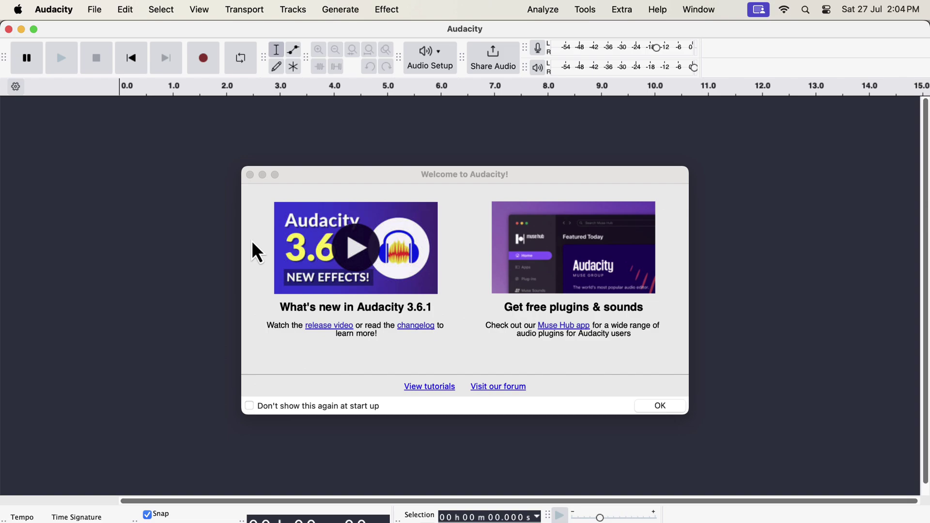
# - Close the Welcome dialog and change the Interface theme from Light to Classic in Preferences
pyautogui.click(250, 175)
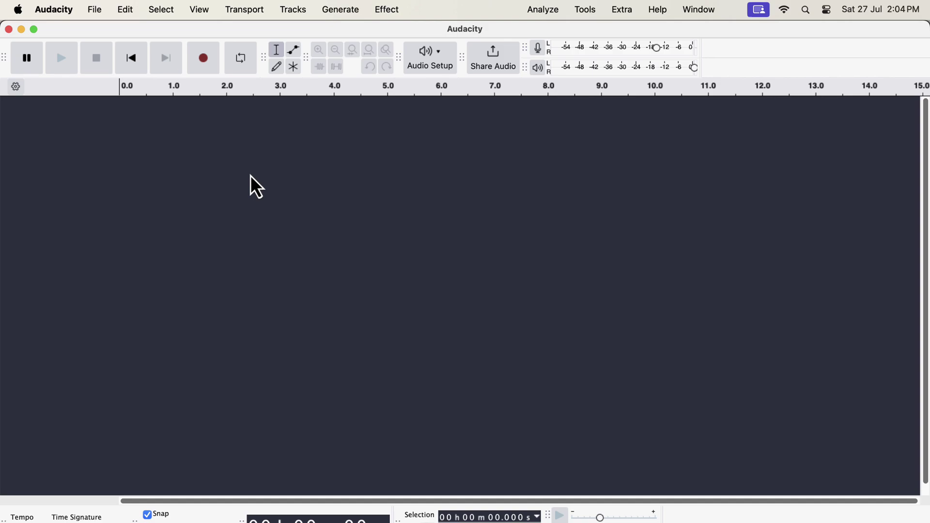
pyautogui.click(67, 12)
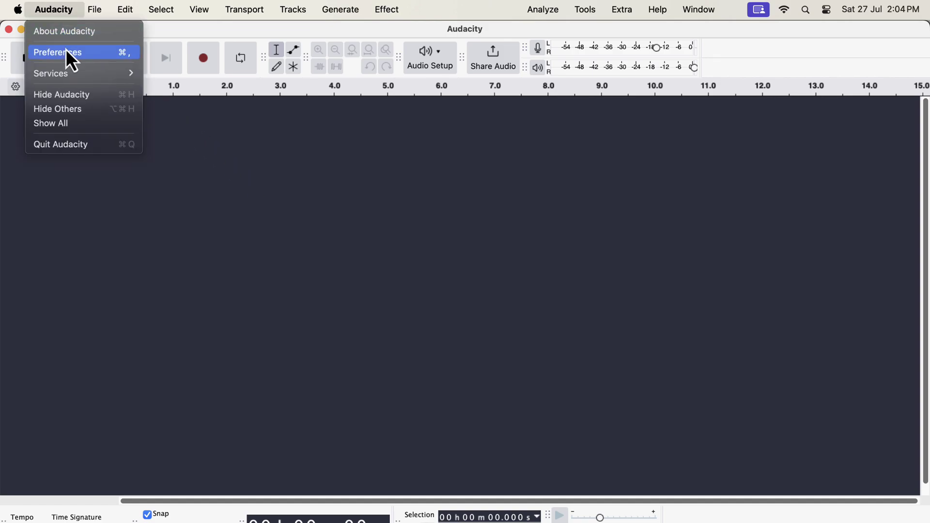
pyautogui.click(89, 53)
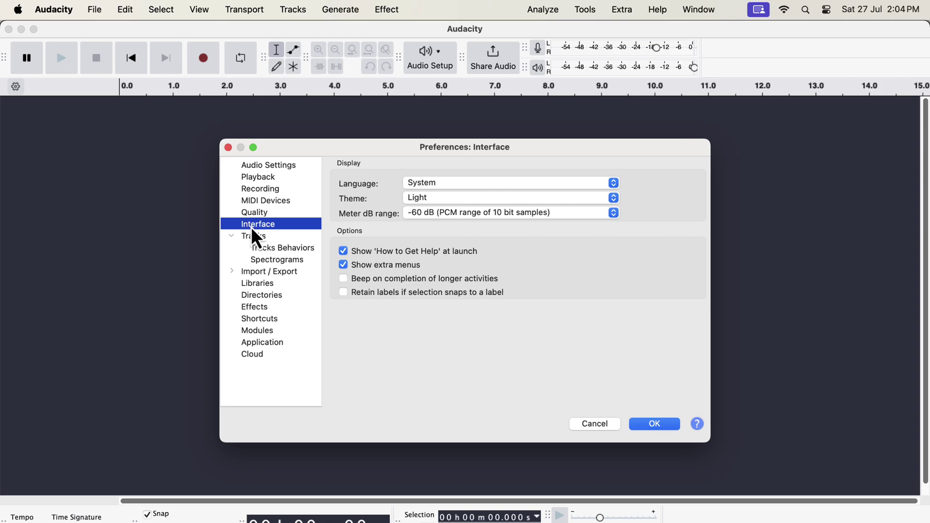
pyautogui.click(421, 203)
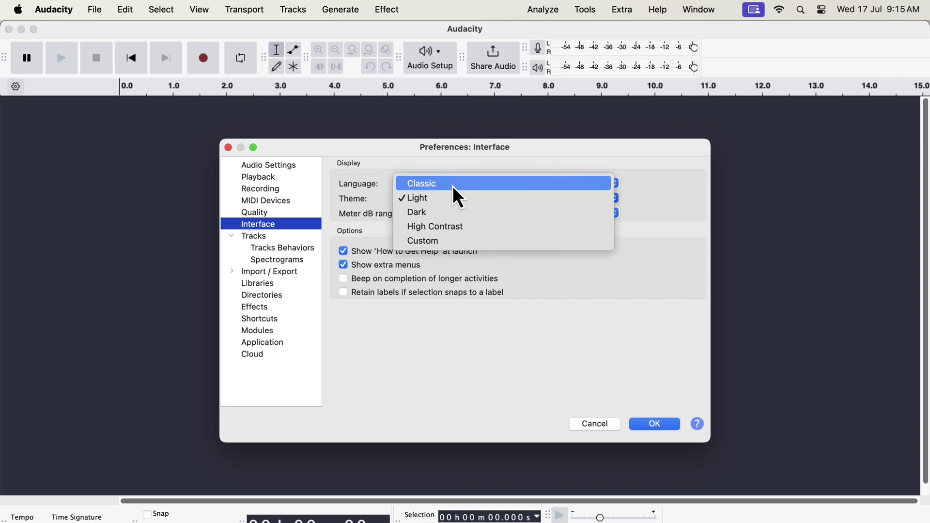
pyautogui.click(453, 187)
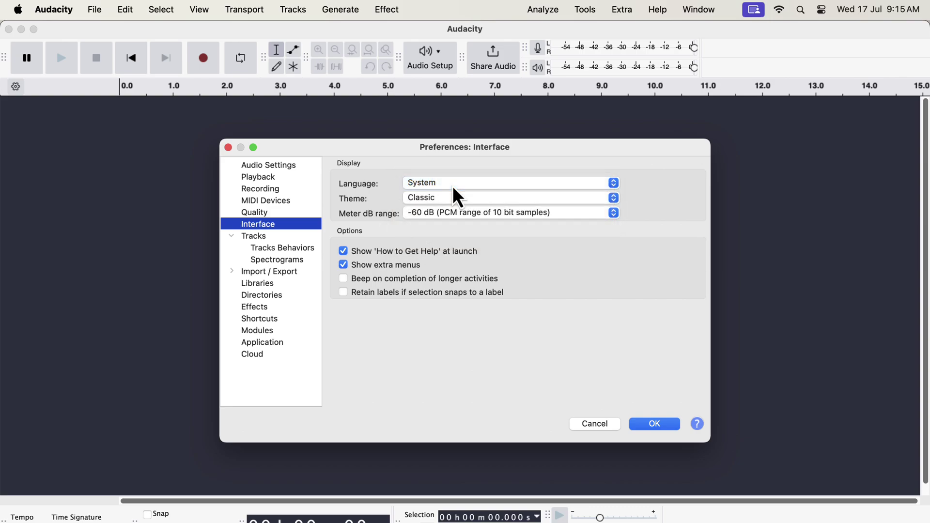
pyautogui.click(655, 421)
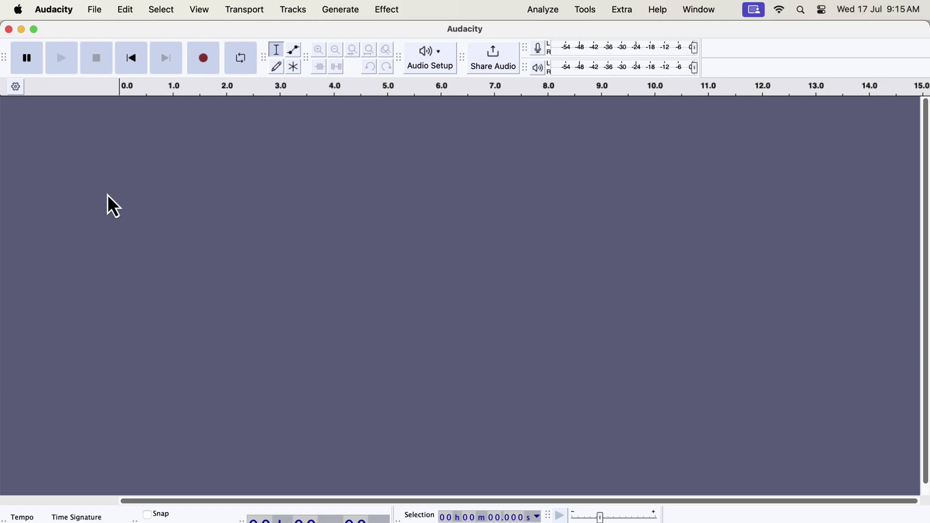
# - Switch the Interface theme to Dark, then record a roughly 12-second voice clip onto Audio 1
pyautogui.click(59, 9)
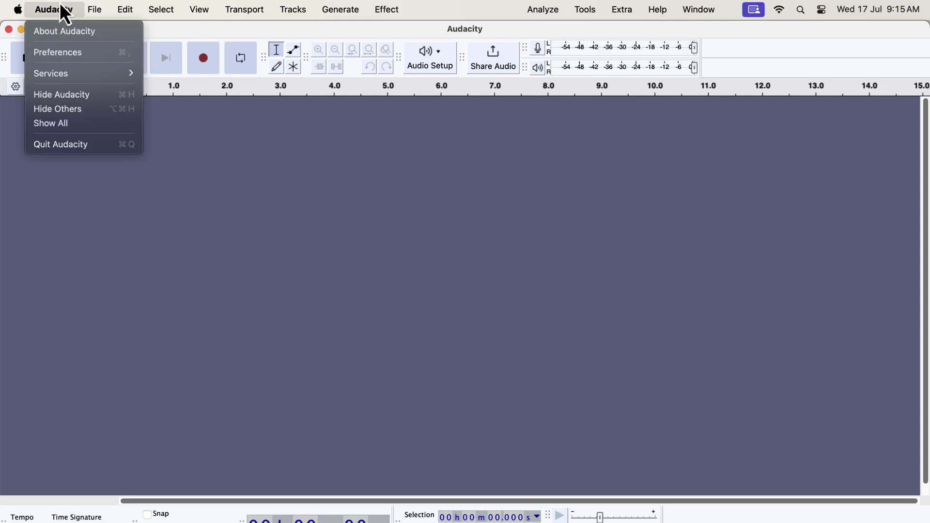
pyautogui.click(56, 53)
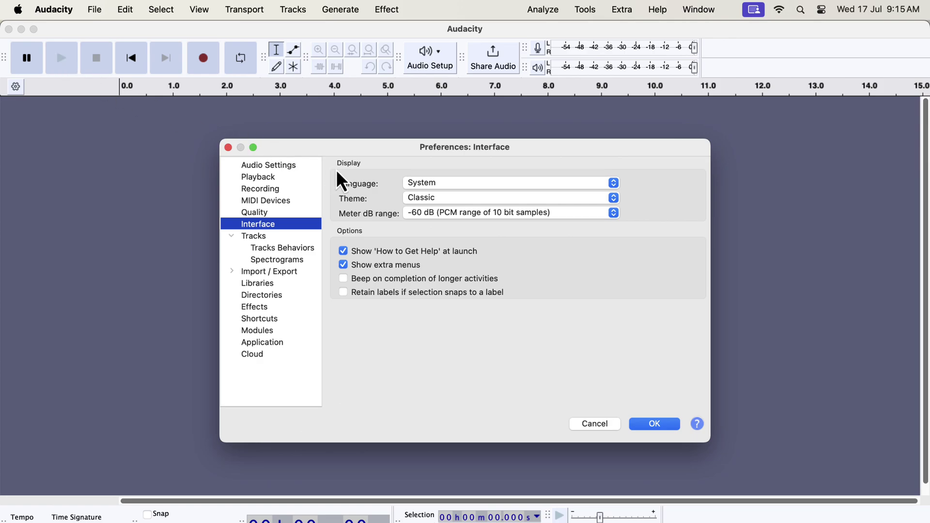
pyautogui.click(441, 196)
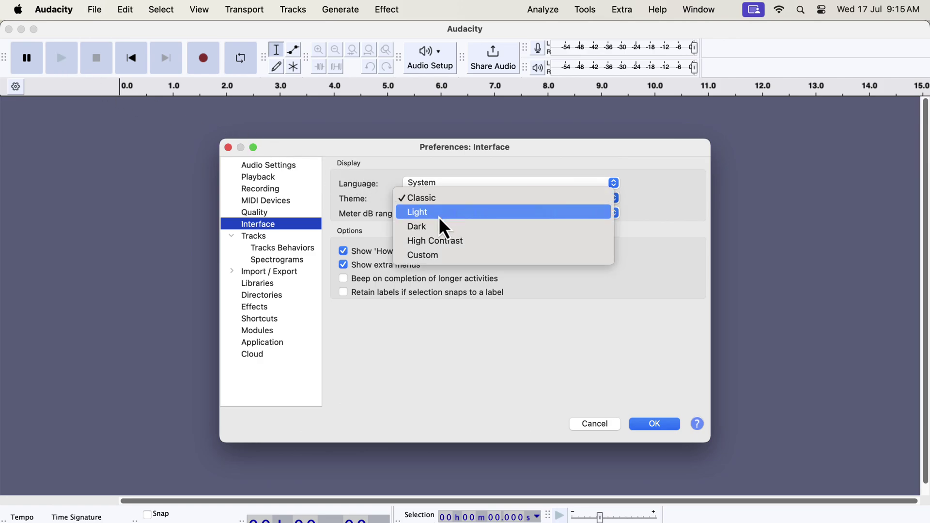
pyautogui.click(434, 228)
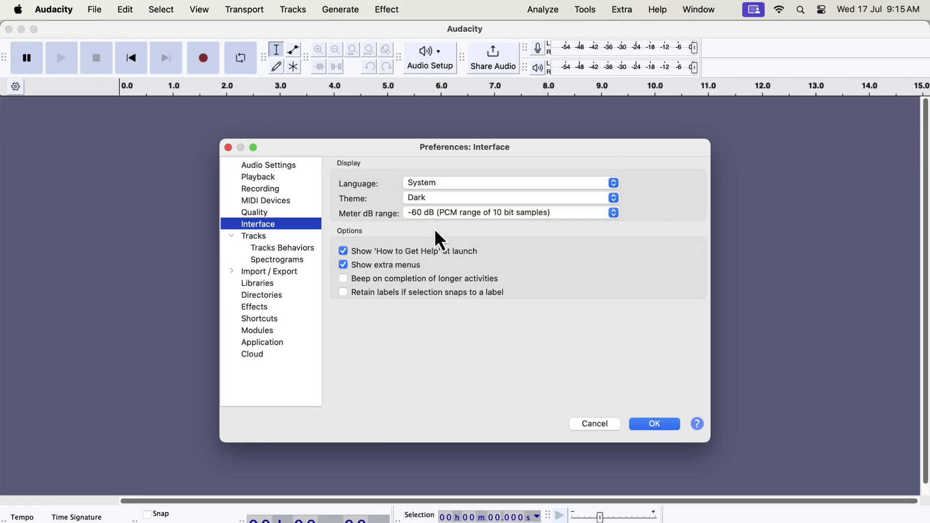
pyautogui.click(664, 425)
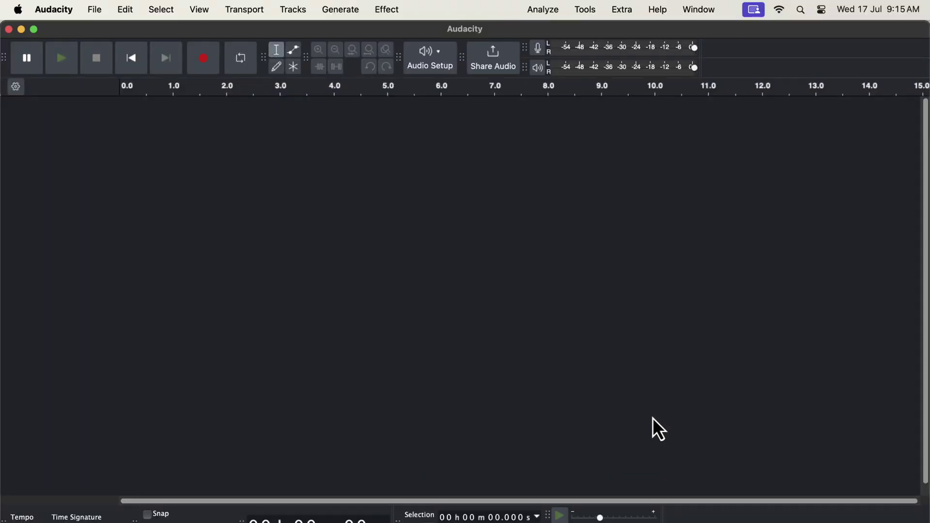
pyautogui.click(205, 63)
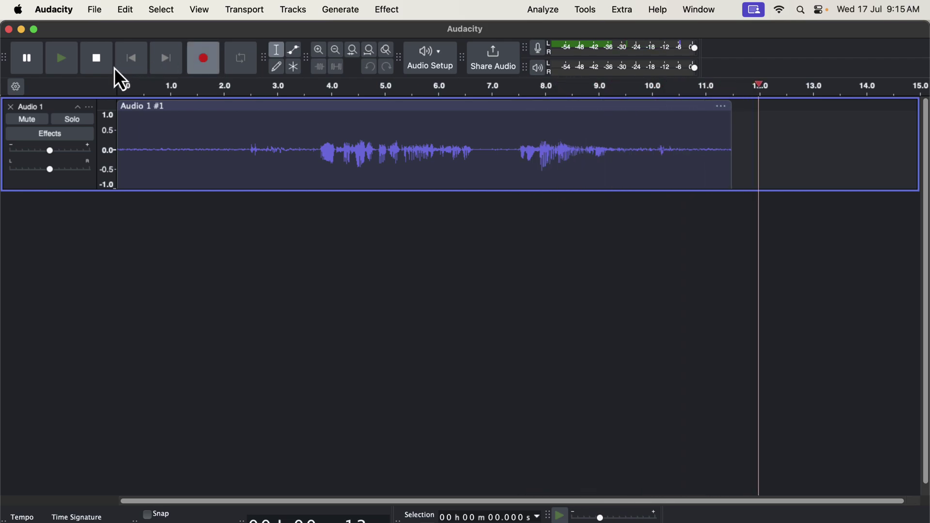
pyautogui.click(100, 61)
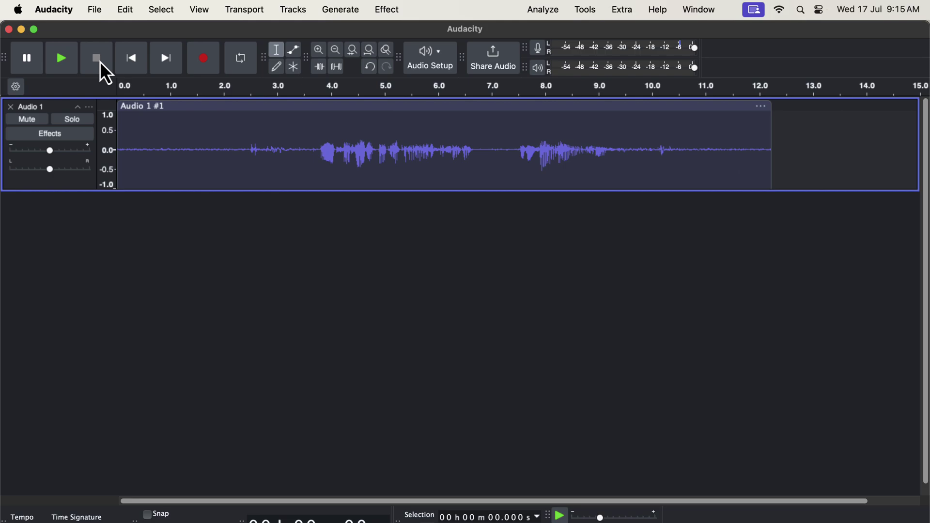
pyautogui.click(57, 11)
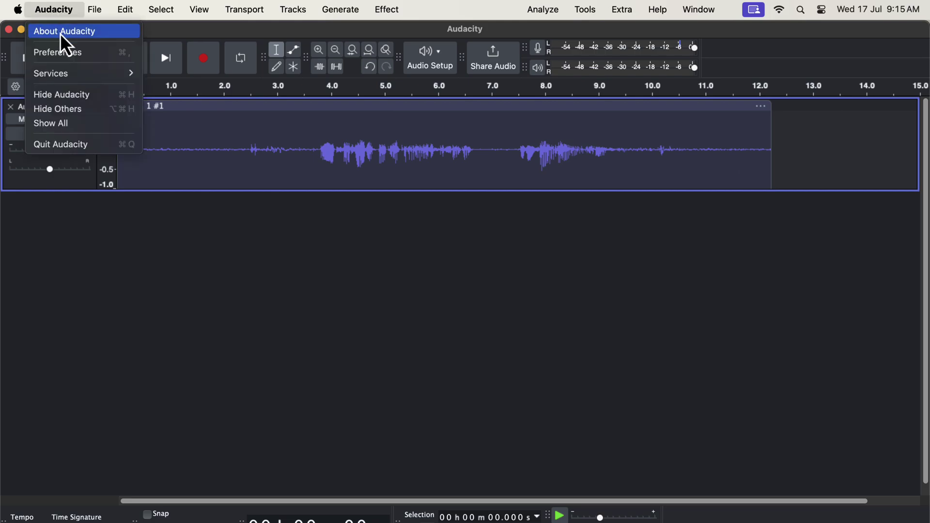
pyautogui.click(64, 57)
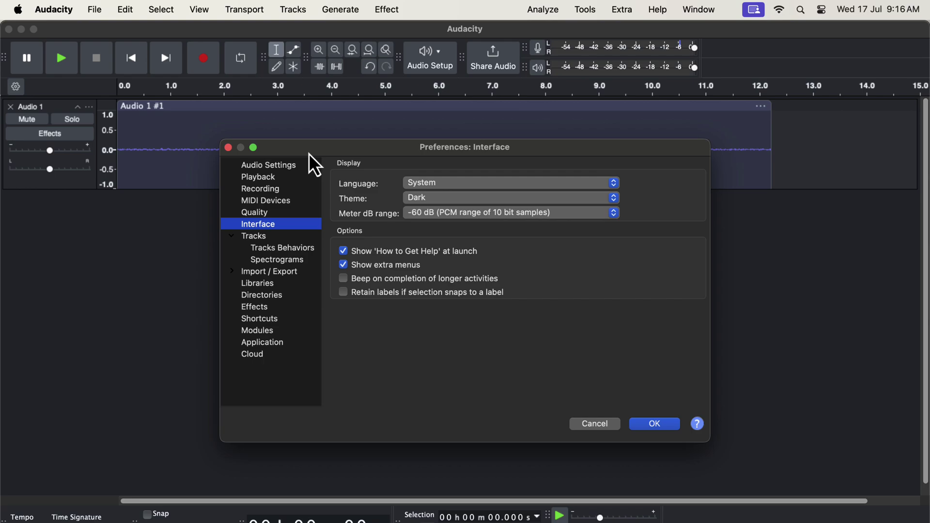
pyautogui.click(413, 196)
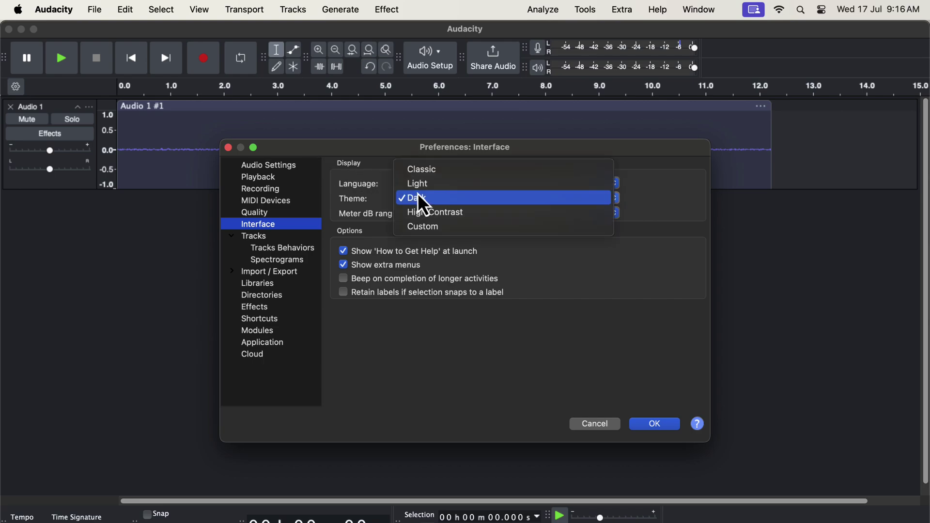
pyautogui.click(429, 187)
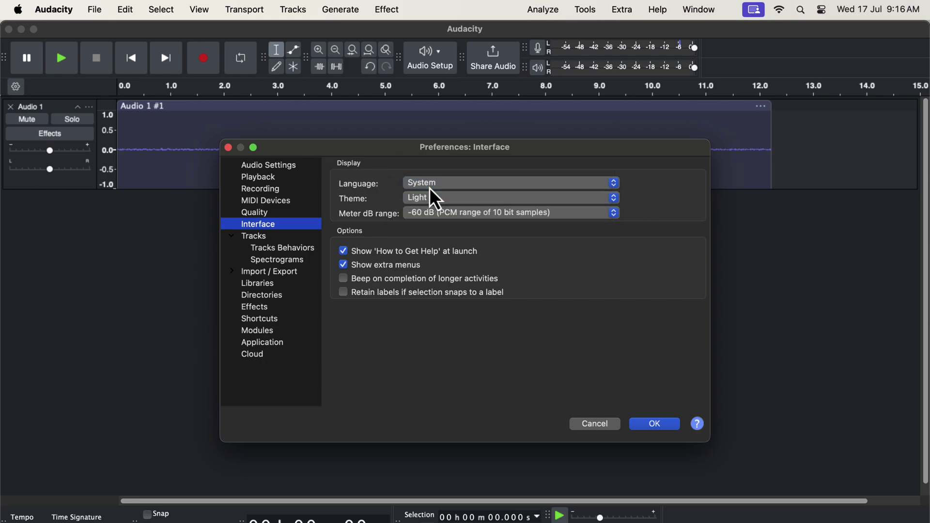
pyautogui.click(674, 431)
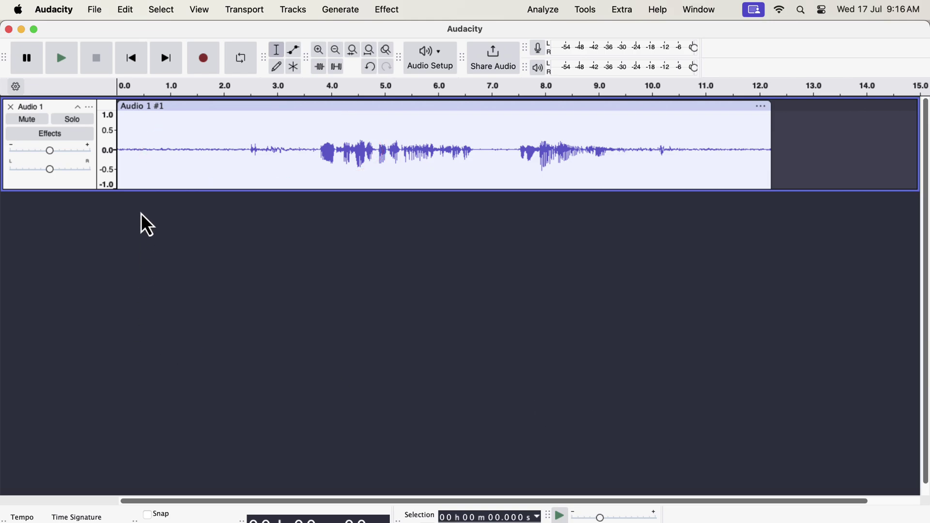
pyautogui.click(146, 174)
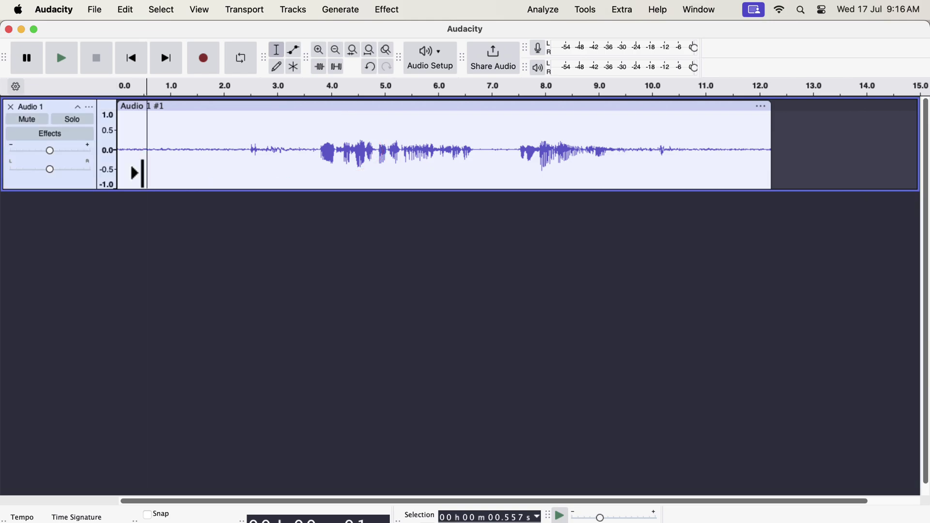
pyautogui.doubleClick(225, 156)
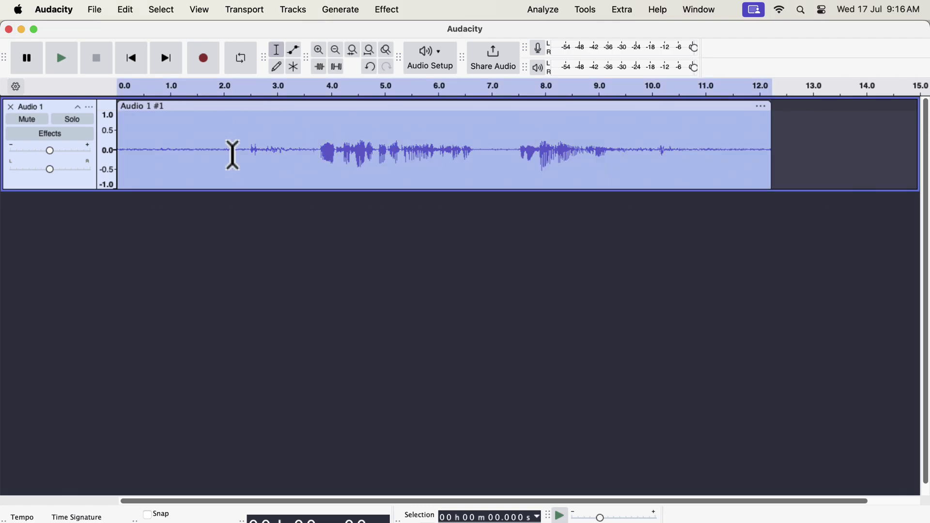
pyautogui.click(138, 241)
pyautogui.doubleClick(230, 137)
pyautogui.click(130, 211)
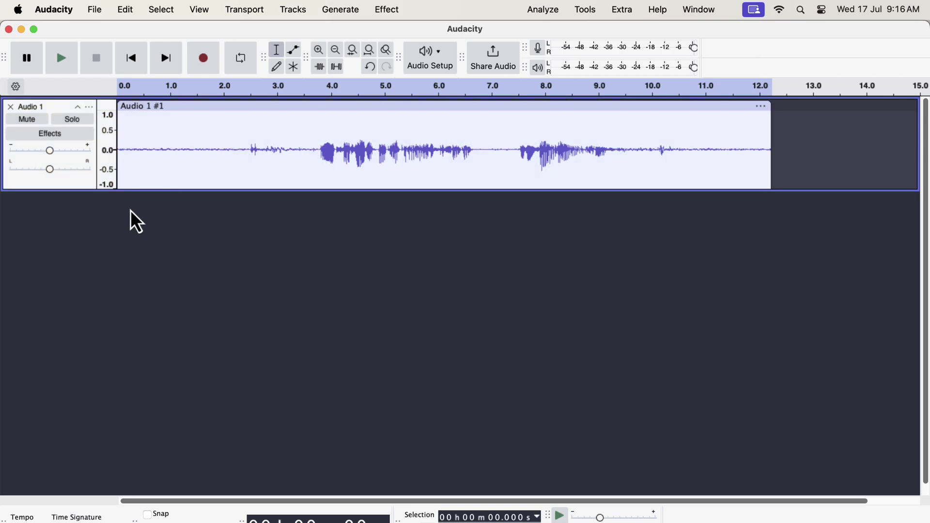
pyautogui.doubleClick(200, 150)
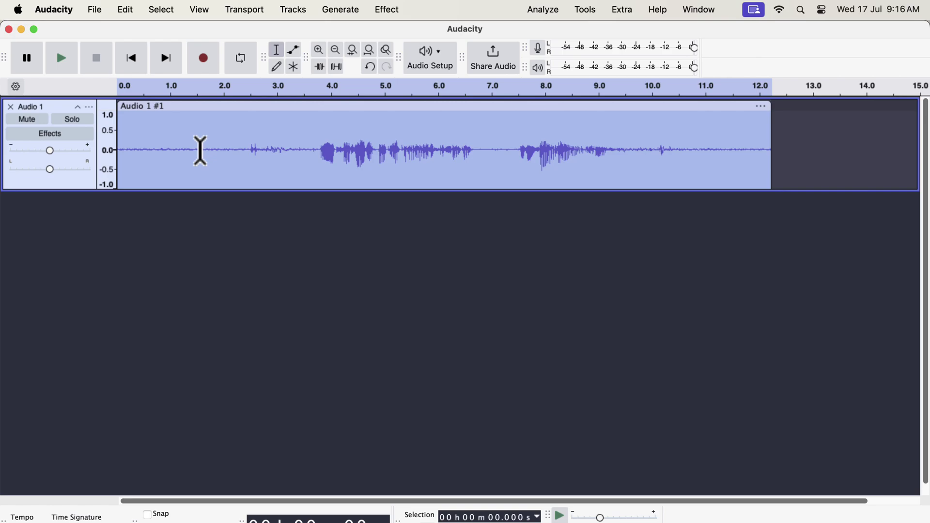
pyautogui.click(128, 225)
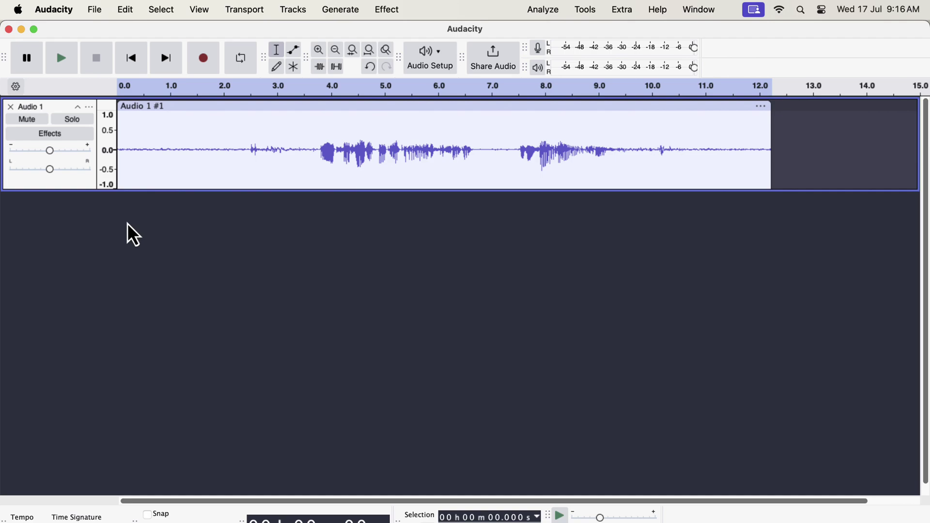
# - Add Audacity's realtime Compressor to Audio 1 and open its settings at -10 dB threshold, ratio 10
pyautogui.click(60, 136)
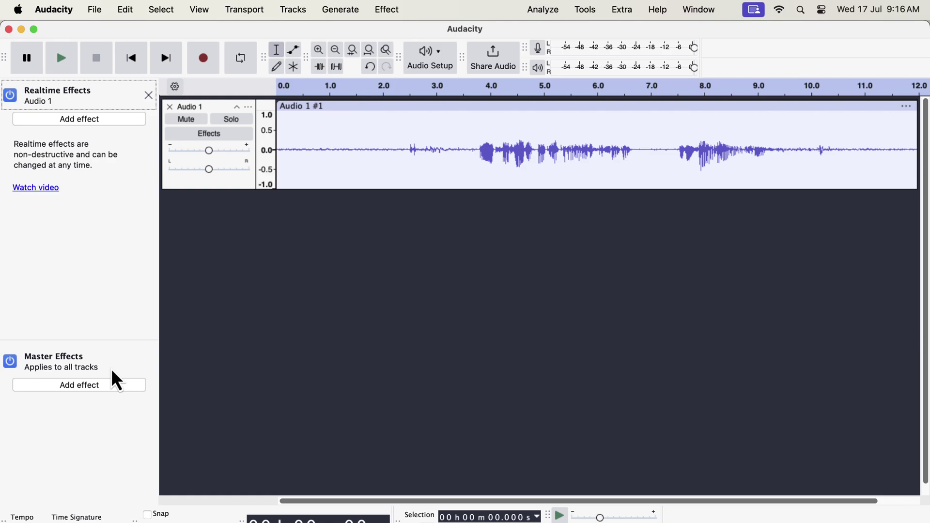
pyautogui.click(97, 121)
pyautogui.moveTo(99, 132)
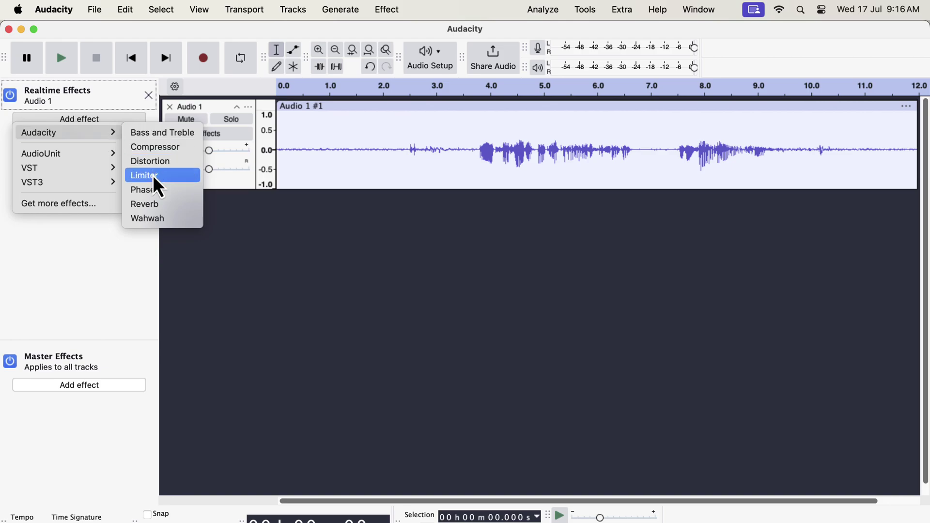
pyautogui.click(163, 147)
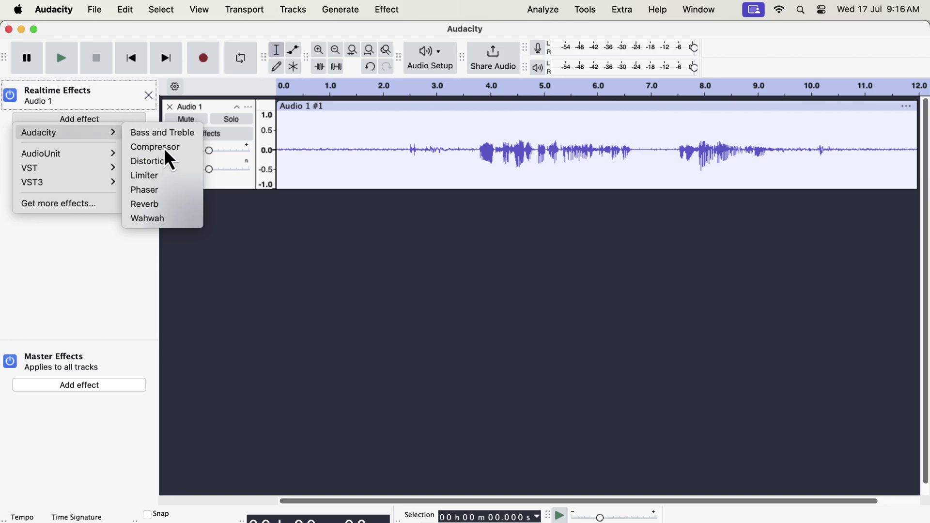
pyautogui.click(103, 126)
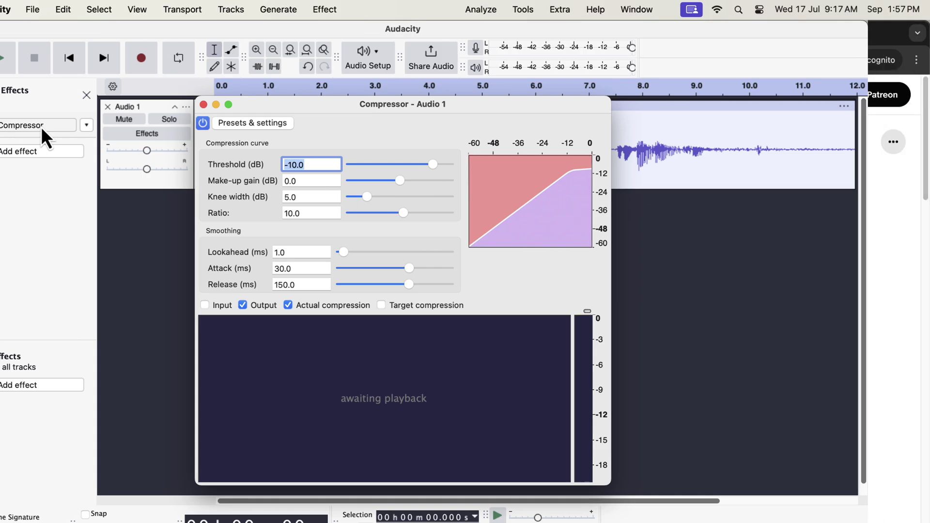
# - Scroll down the Patreon page of voice macro testimonials in Chrome
pyautogui.scroll(-2, 100, 334)
pyautogui.scroll(-3, 99, 329)
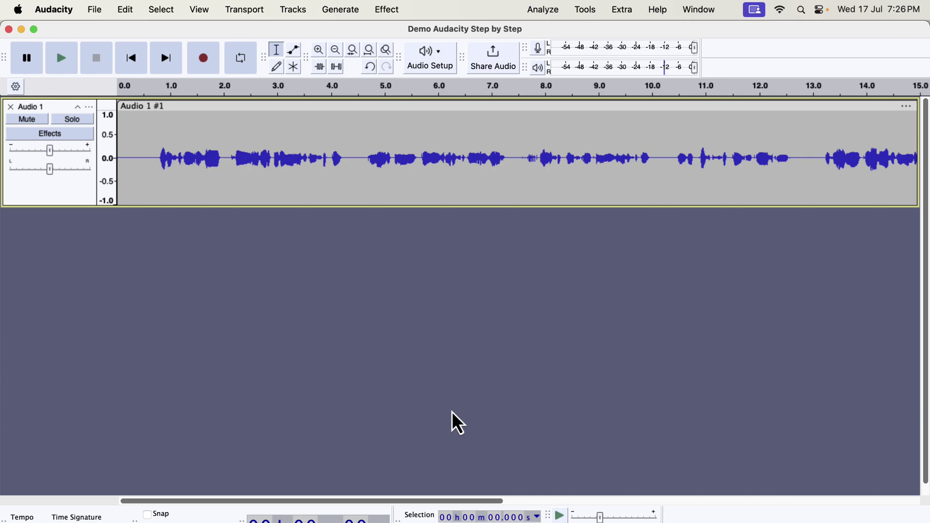
# - Play the first seconds of the voice clip from near its start, then select the whole clip
pyautogui.click(146, 151)
pyautogui.press('space')
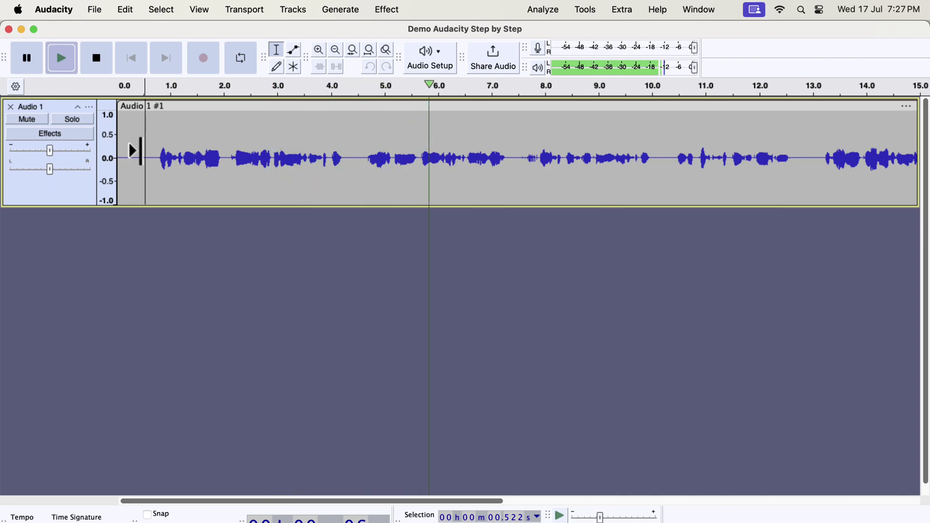
pyautogui.press('space')
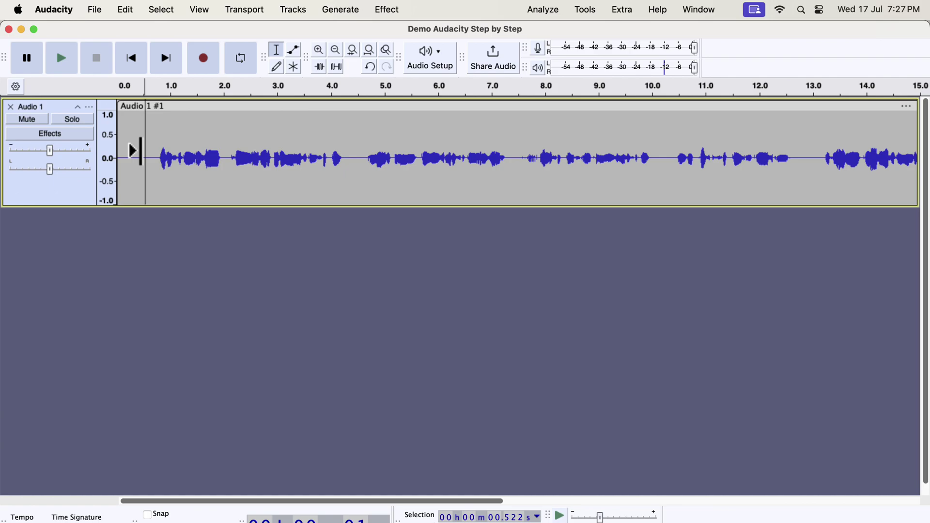
pyautogui.doubleClick(145, 150)
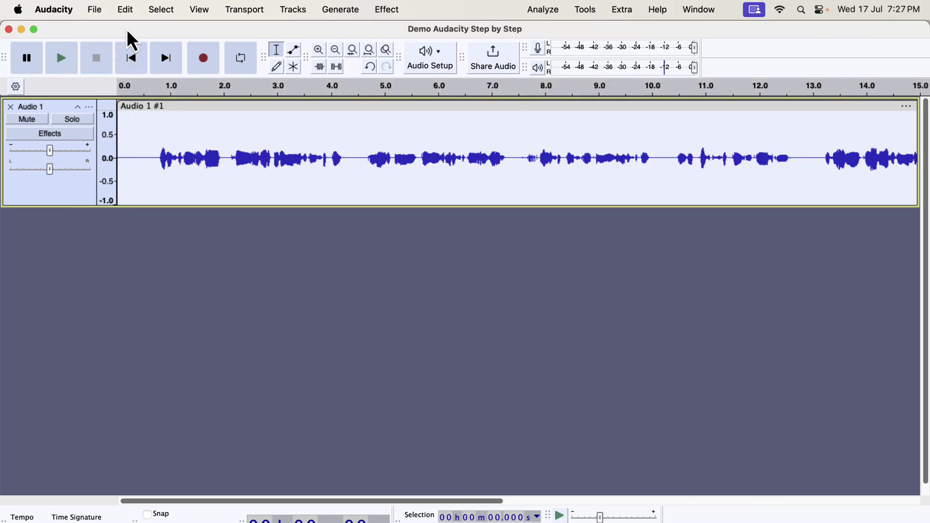
# - Duplicate the voice track with Edit > Duplicate, select the lower copy, and show Tools > Apply Macro
pyautogui.click(128, 12)
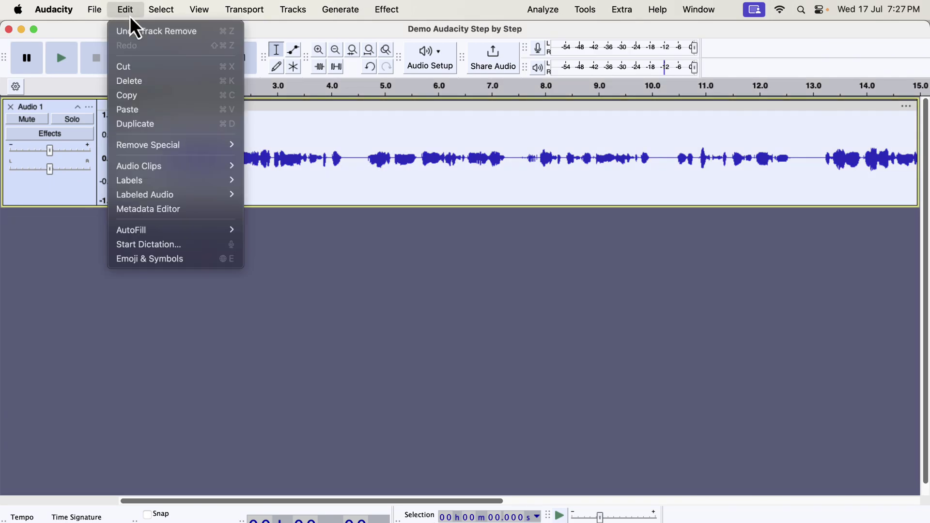
pyautogui.click(137, 123)
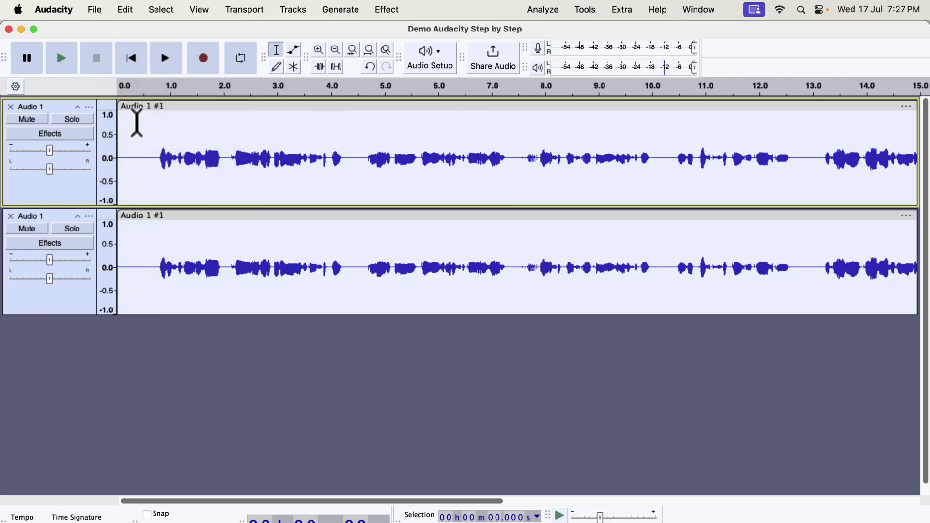
pyautogui.click(147, 272)
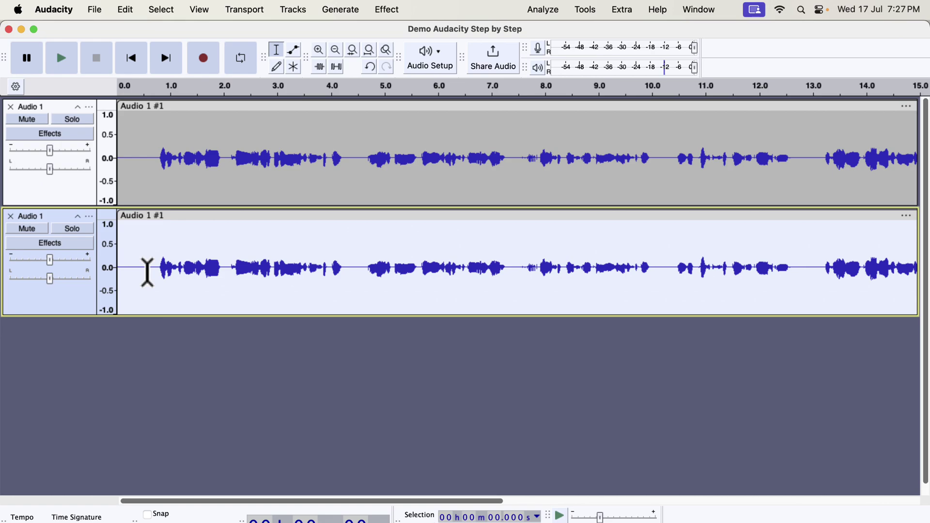
pyautogui.click(588, 12)
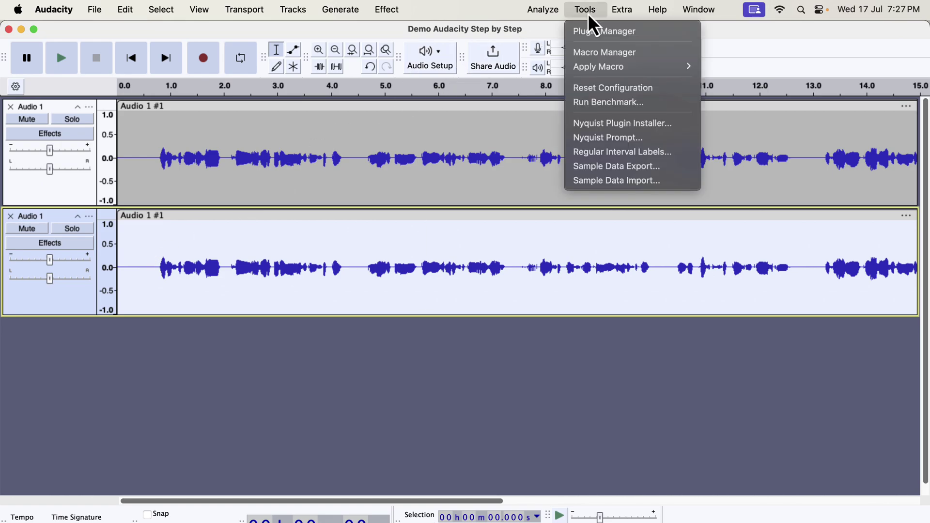
pyautogui.moveTo(594, 66)
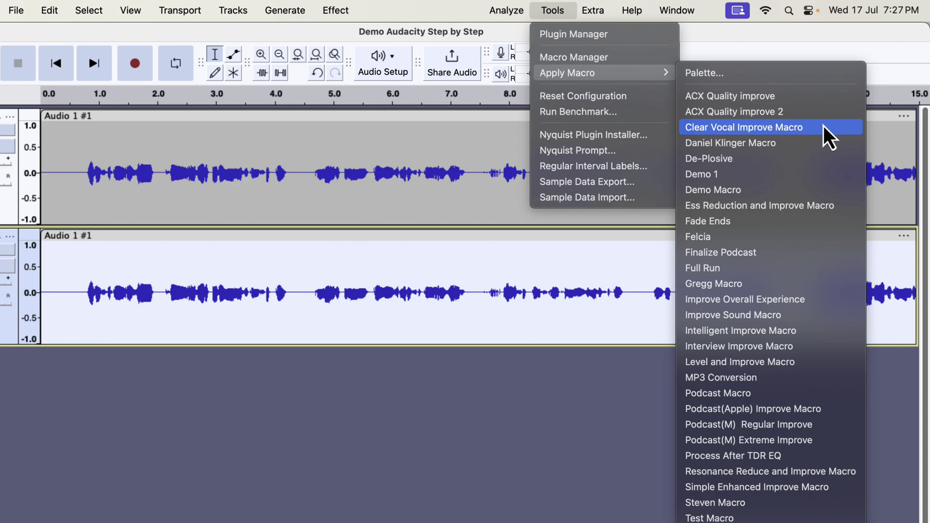
# - Apply the Clear Vocal Improve Macro to the duplicate, then solo and play the original upper track
pyautogui.click(823, 127)
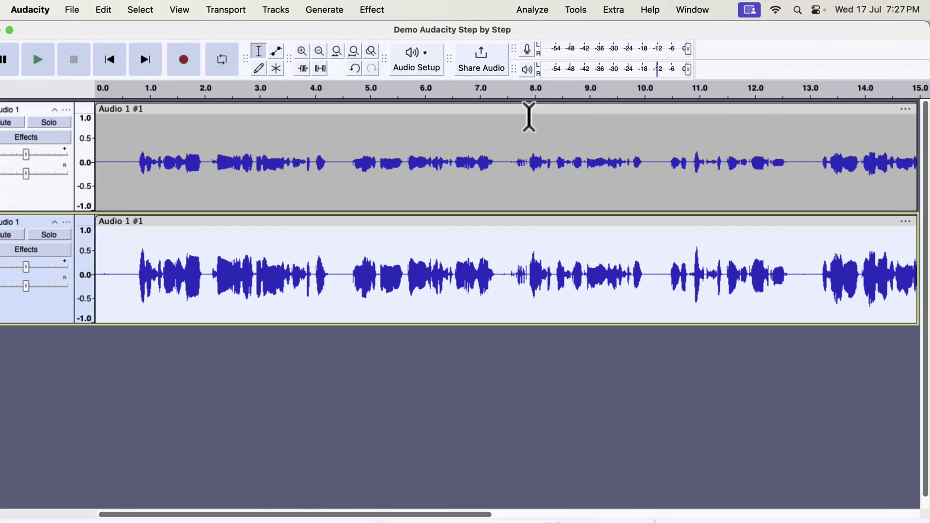
pyautogui.click(54, 125)
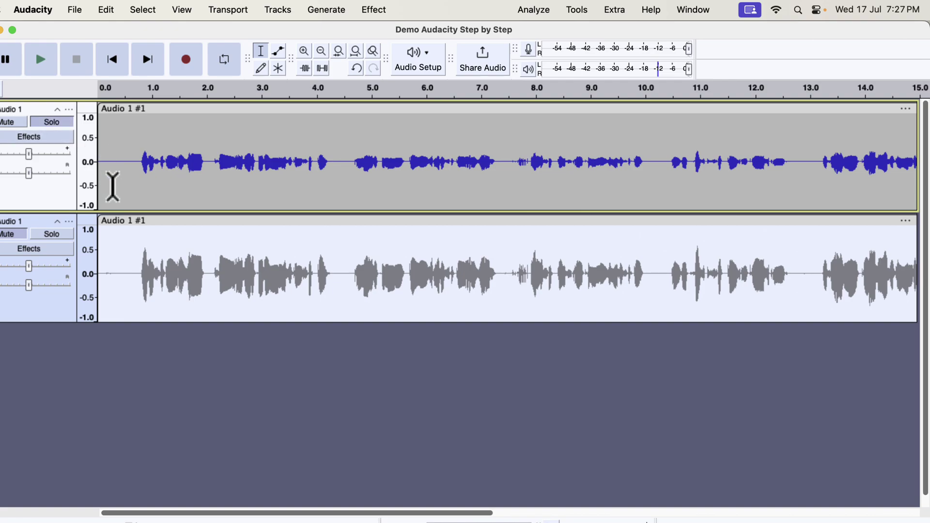
pyautogui.click(113, 187)
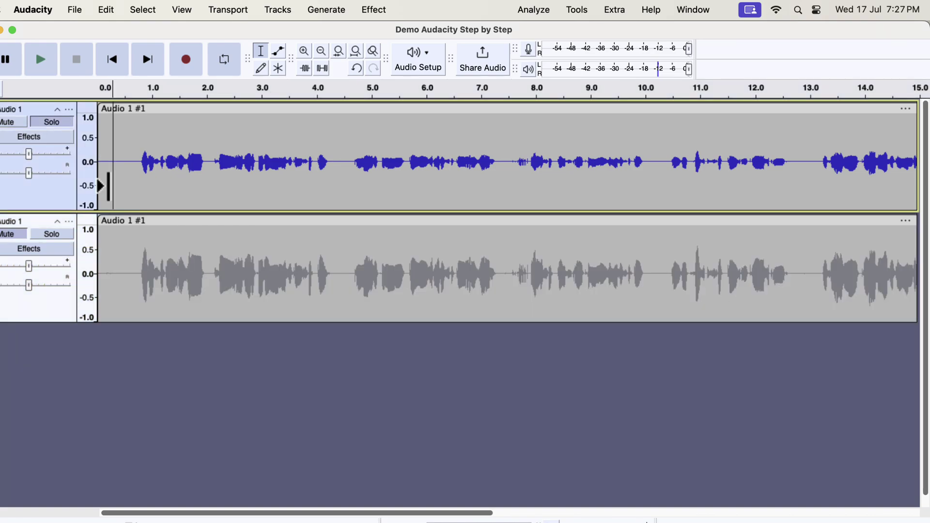
pyautogui.press('space')
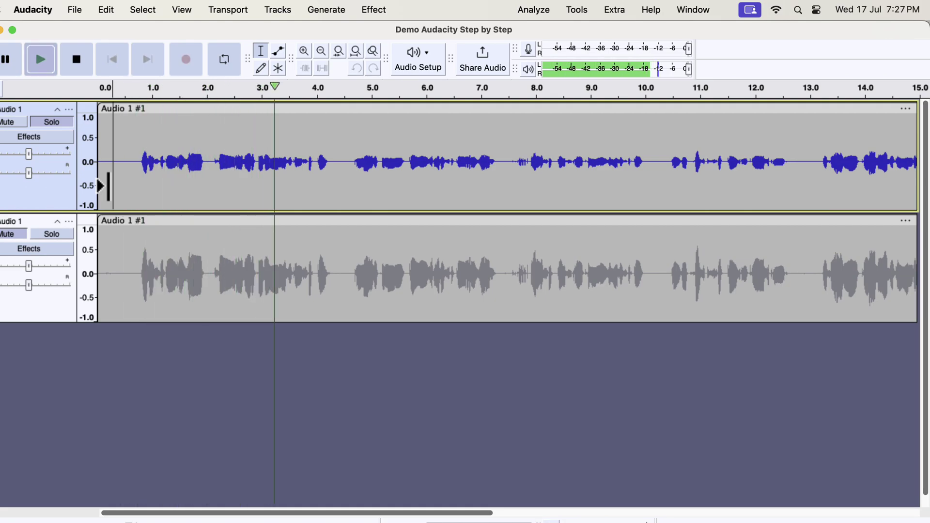
pyautogui.press('space')
# - Solo and play the improved lower track, switching solo to compare it against the original
pyautogui.click(71, 238)
pyautogui.press('space')
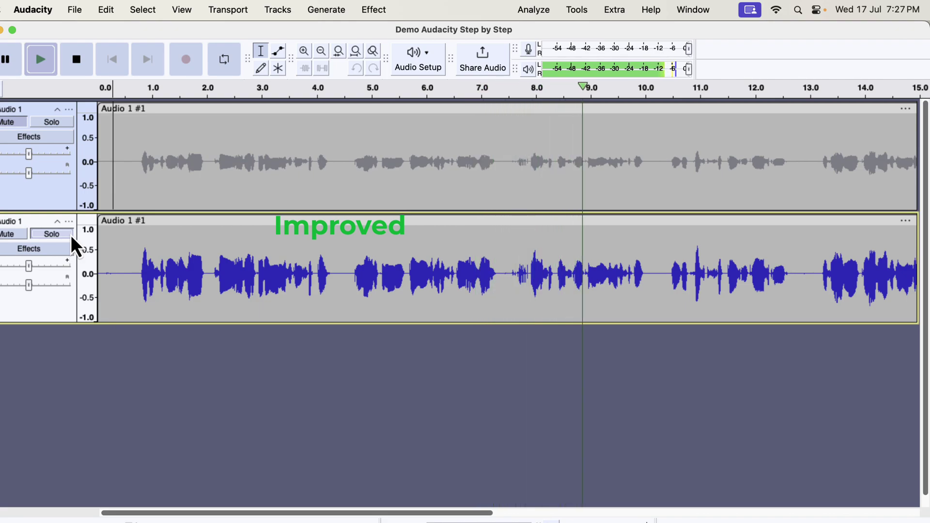
pyautogui.click(65, 123)
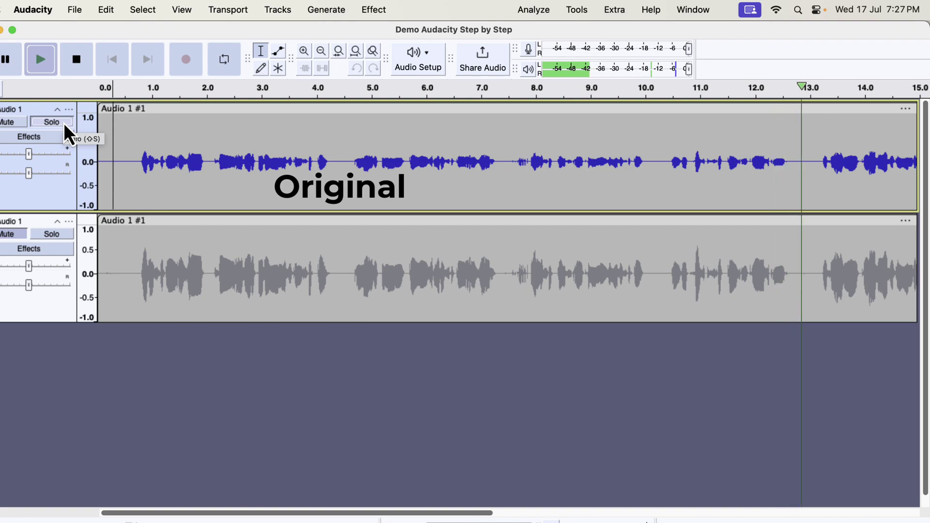
pyautogui.click(57, 237)
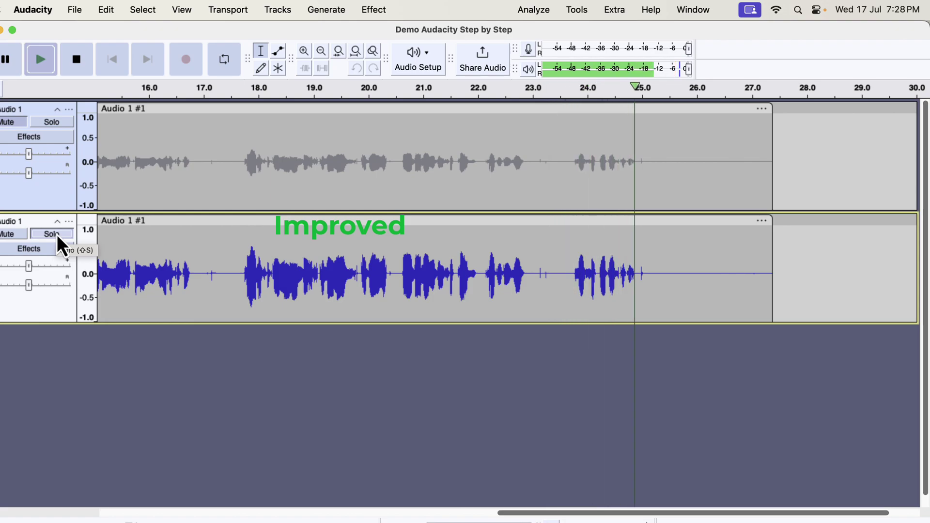
pyautogui.press('space')
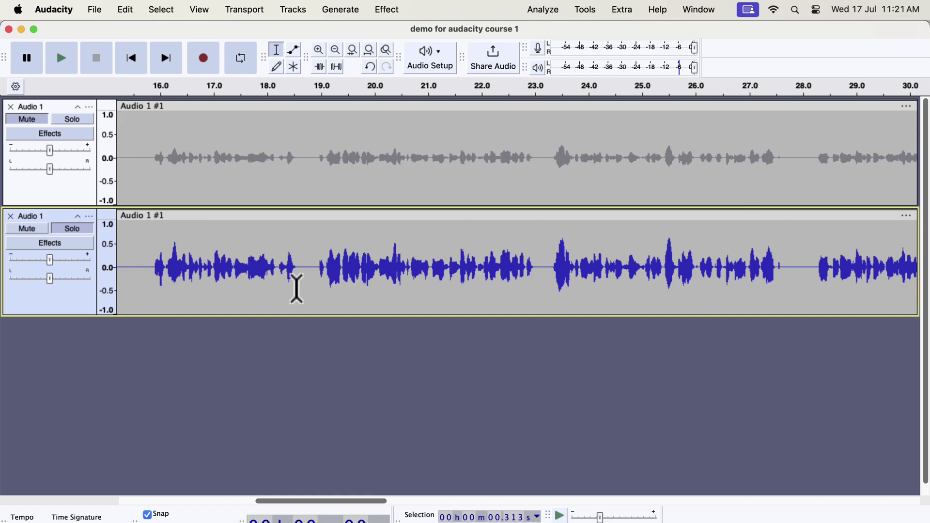
# - Import a macro from Macro Manager, choosing Clear Vocal Improve Macro.txt in Macros and EQs > Macros
pyautogui.click(594, 13)
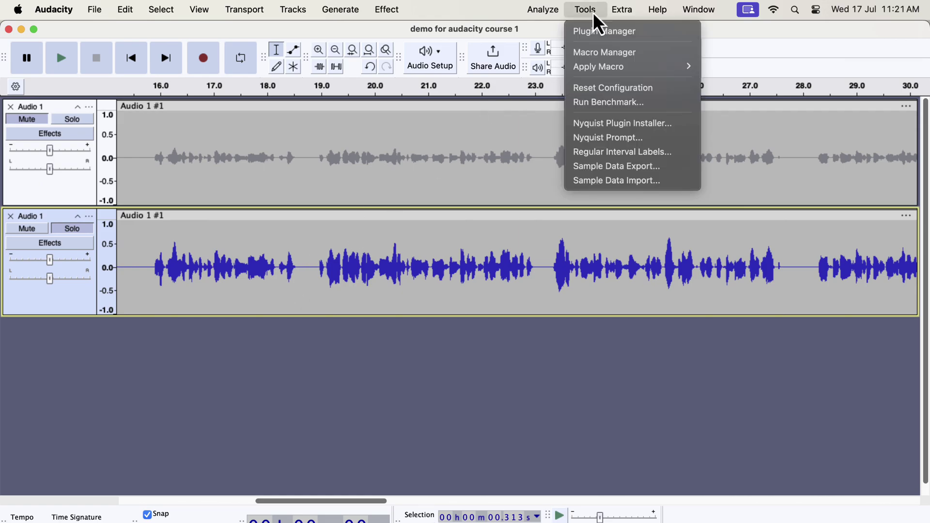
pyautogui.click(591, 54)
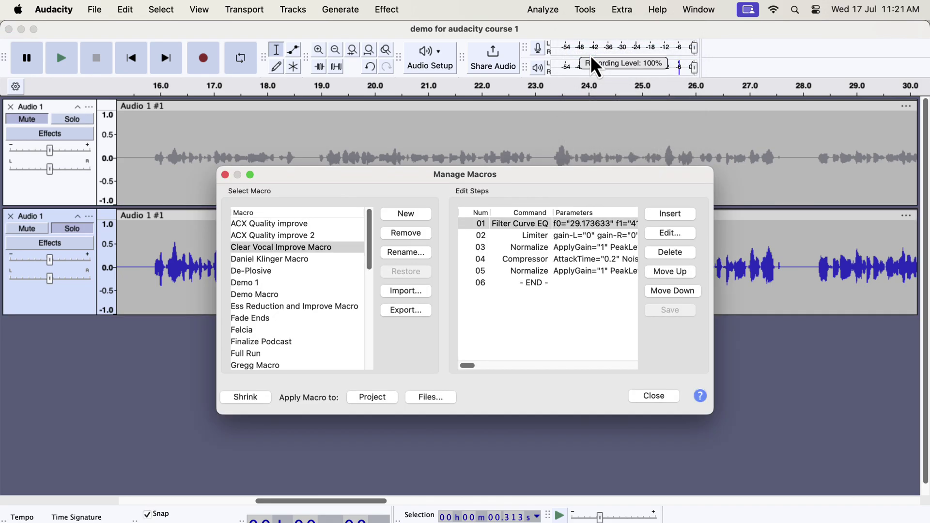
pyautogui.click(414, 292)
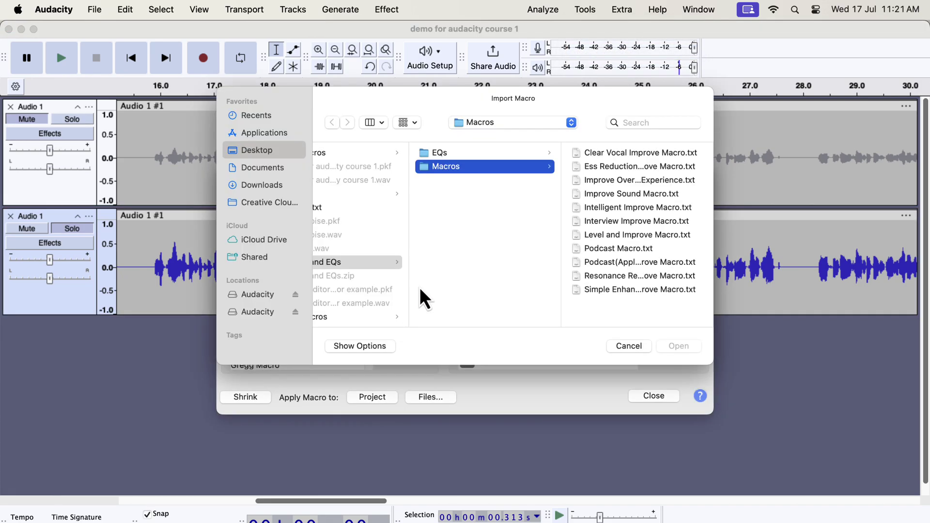
pyautogui.hscroll(-3, 401, 285)
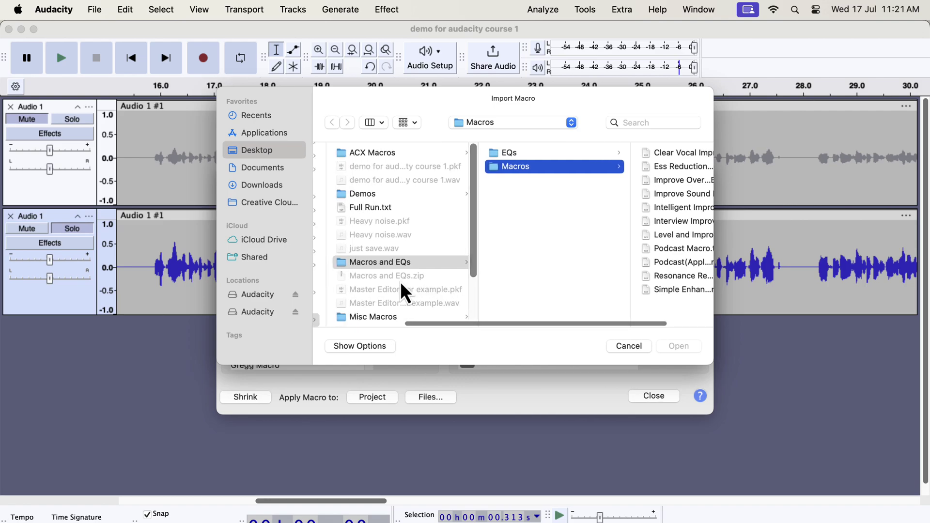
pyautogui.click(396, 264)
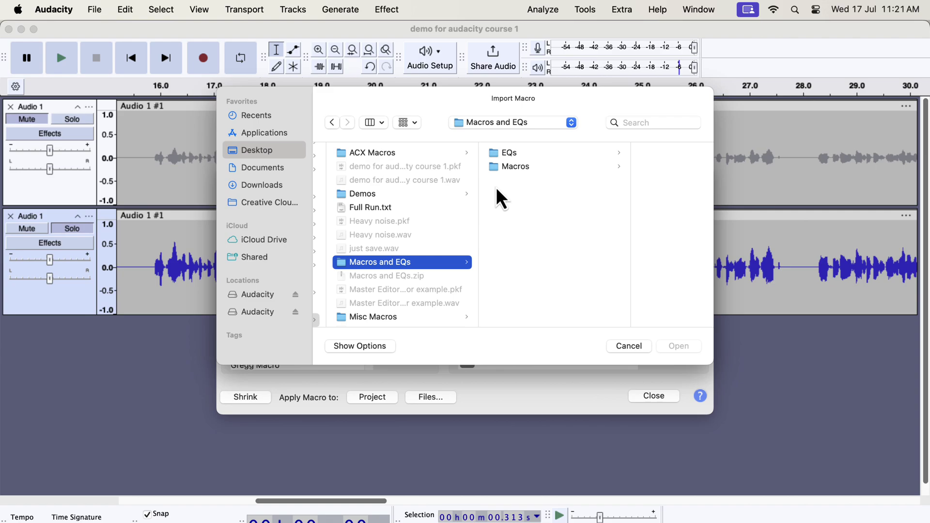
pyautogui.click(518, 170)
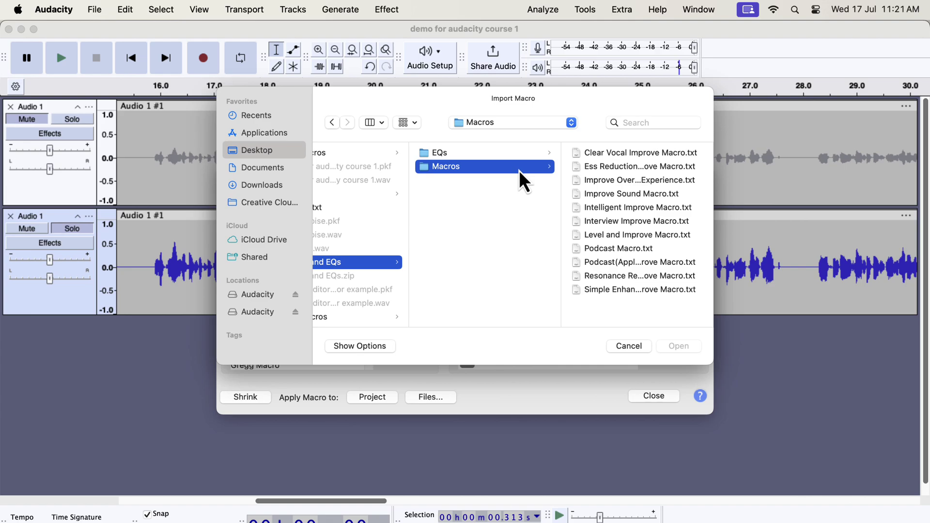
pyautogui.click(605, 153)
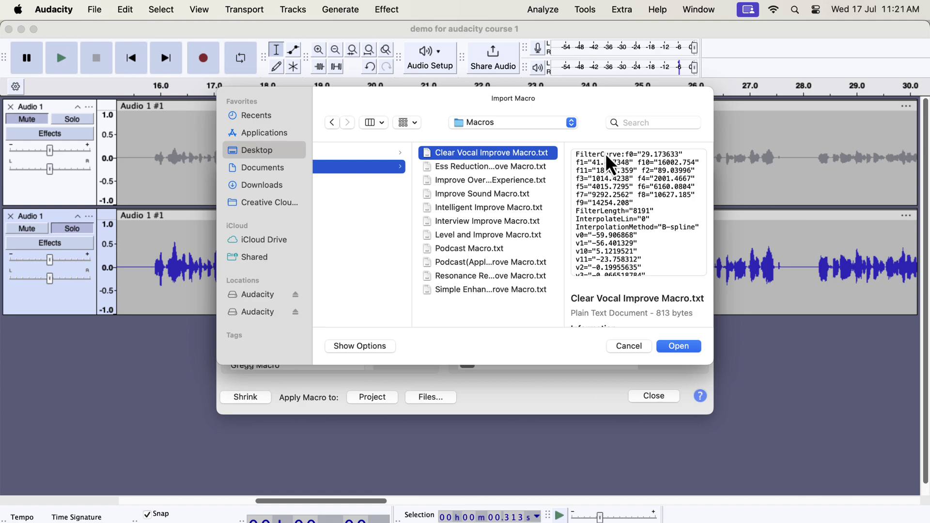
# - Import the Clear Vocal Improve macro, replacing the existing version
pyautogui.click(673, 348)
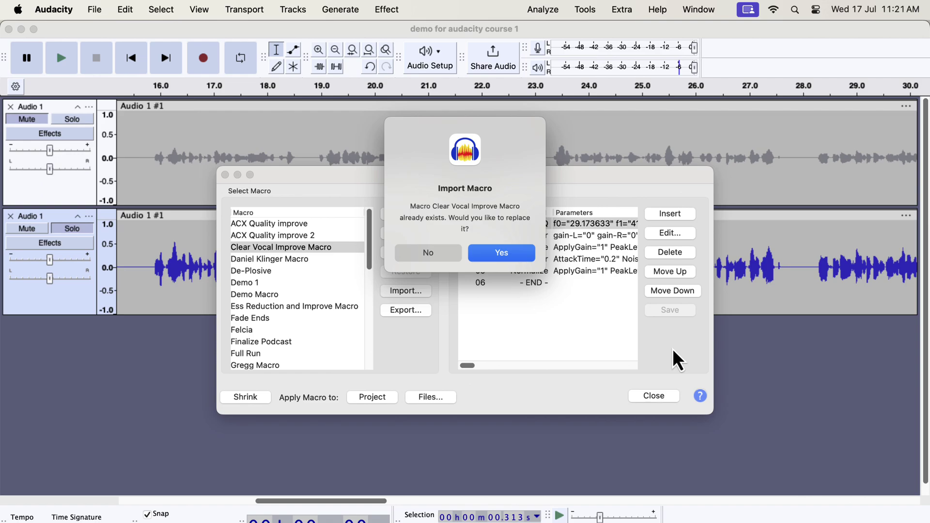
pyautogui.click(487, 251)
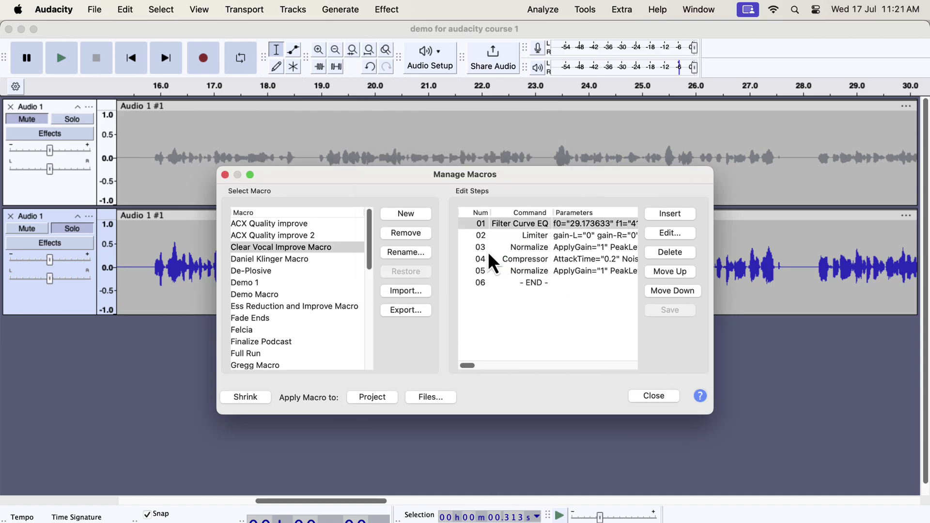
pyautogui.click(334, 248)
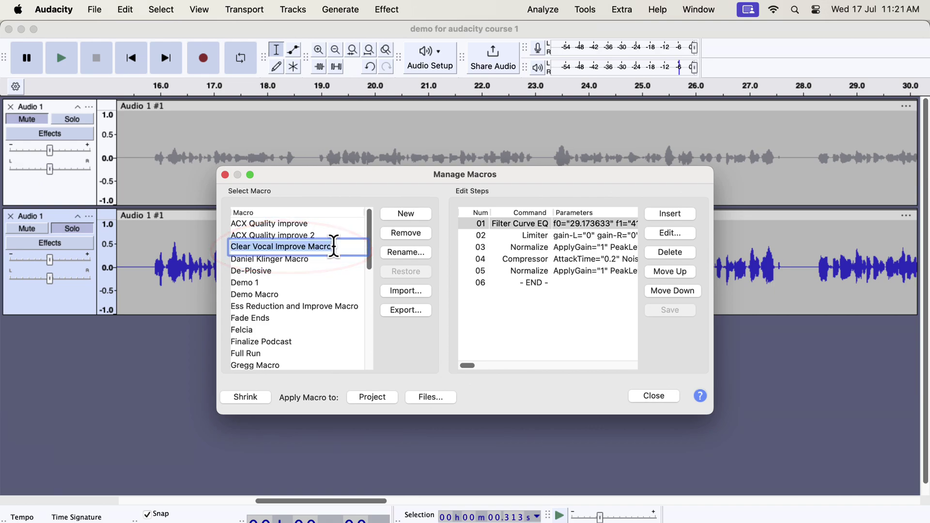
# - Import 'Ess Reduction and Improve Macro.txt', replacing the existing Ess Reduction and Improve macro
pyautogui.click(386, 293)
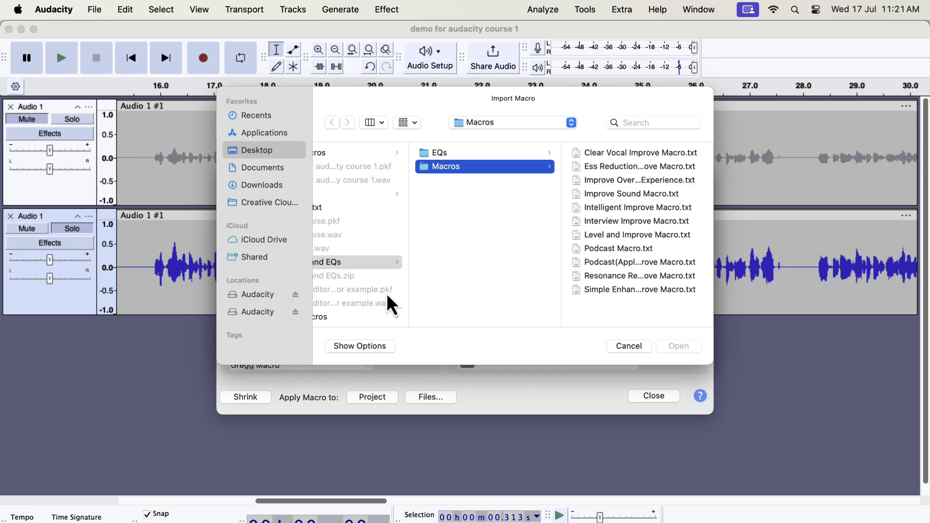
pyautogui.click(644, 170)
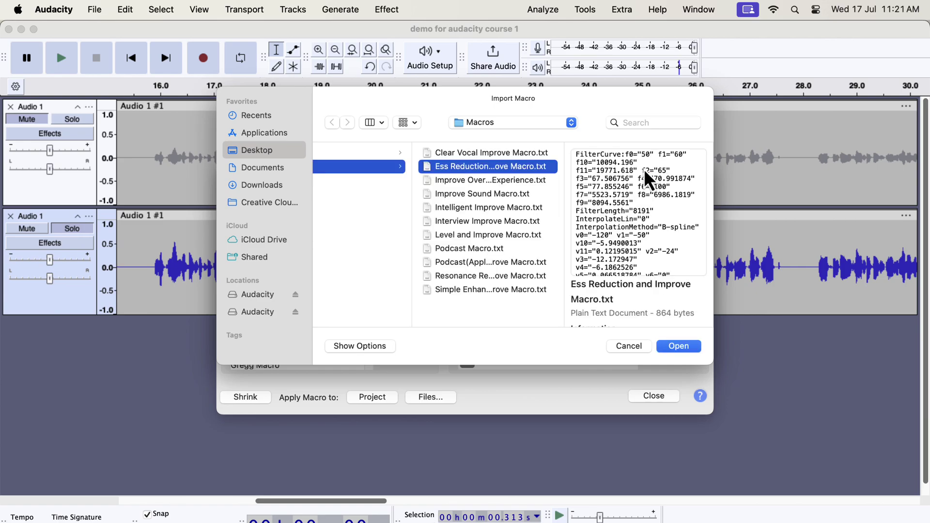
pyautogui.click(682, 346)
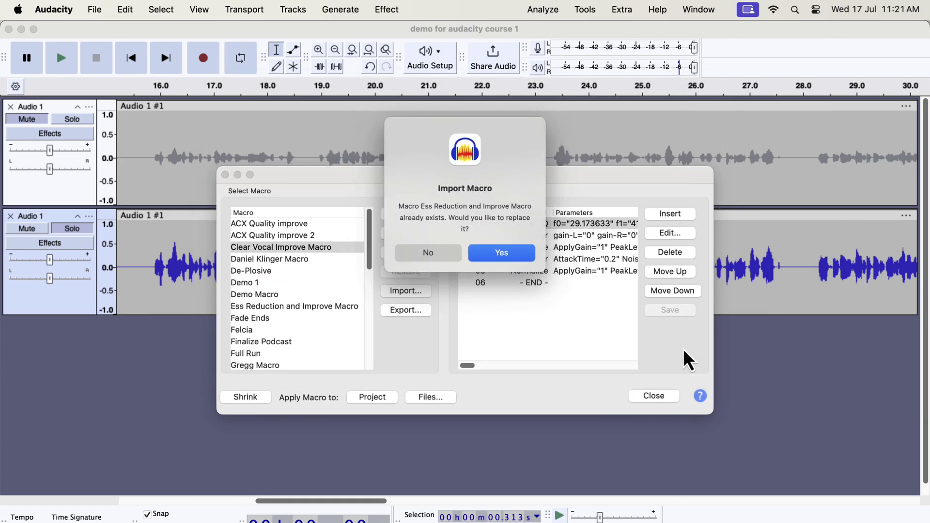
pyautogui.click(508, 259)
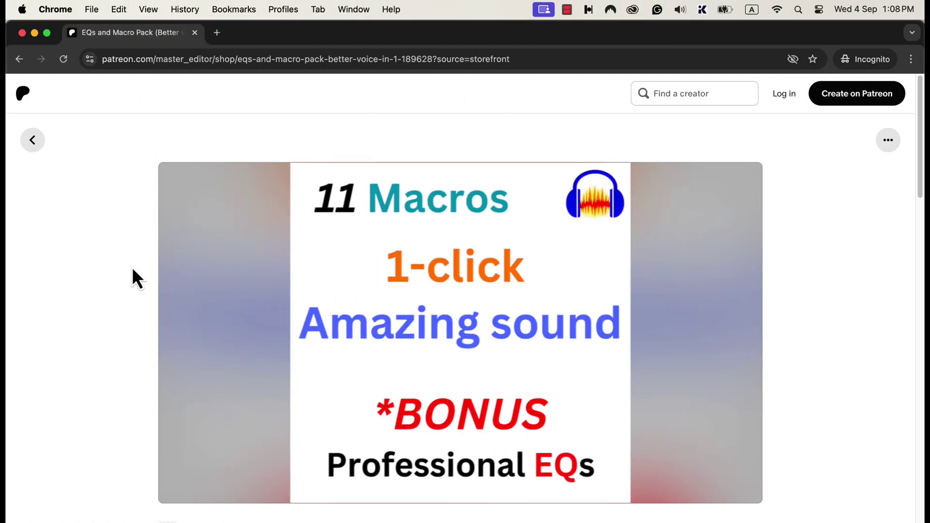
# - Scroll through the Patreon EQs and Macro Pack page's price and description
pyautogui.scroll(-7, 131, 266)
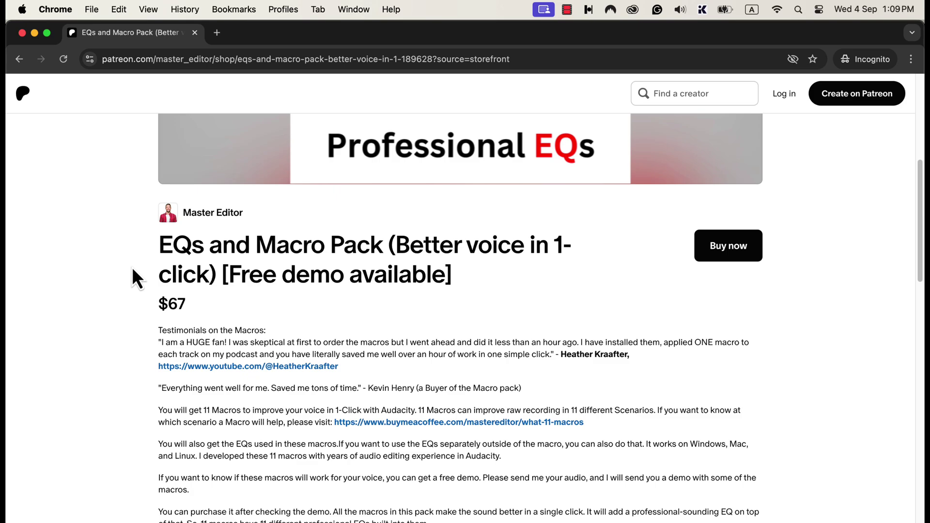
pyautogui.scroll(-4, 133, 269)
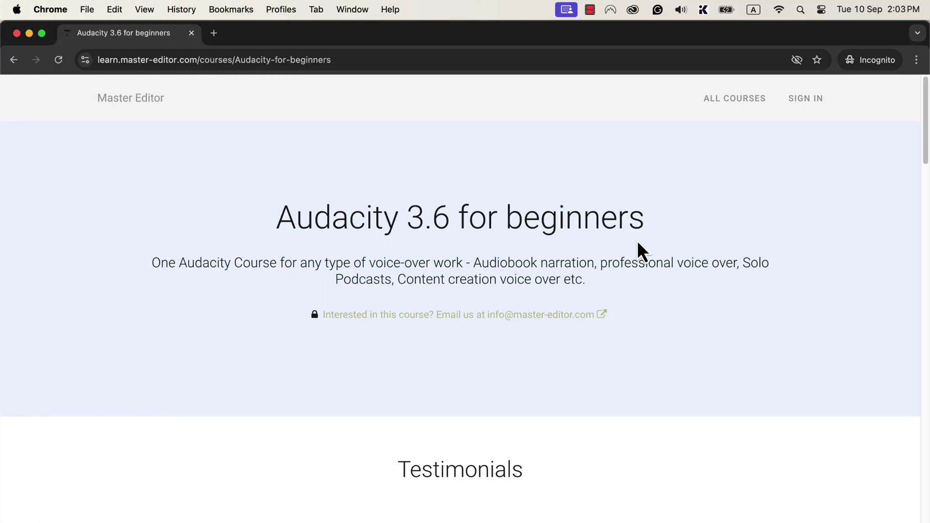
# - Scroll the Audacity 3.6 for beginners course page down to the Testimonials section
pyautogui.scroll(-8, 637, 243)
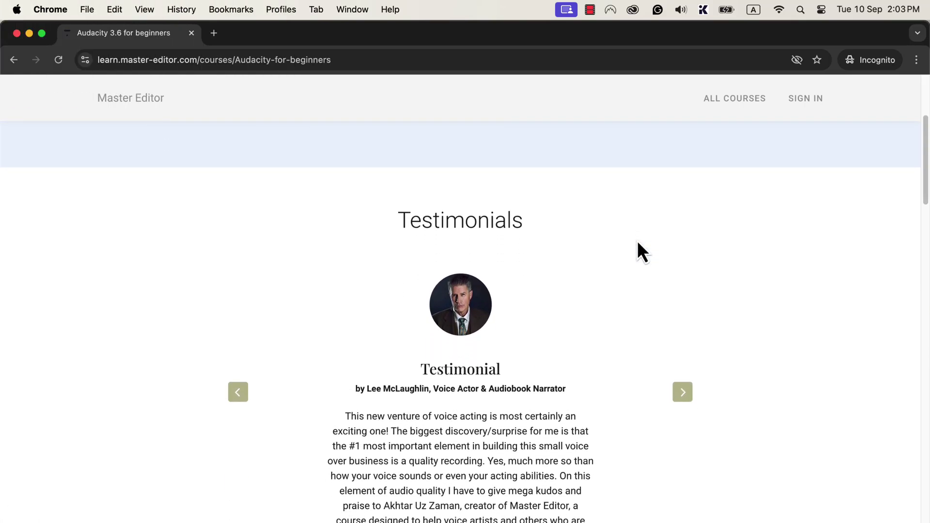
pyautogui.scroll(-10, 637, 242)
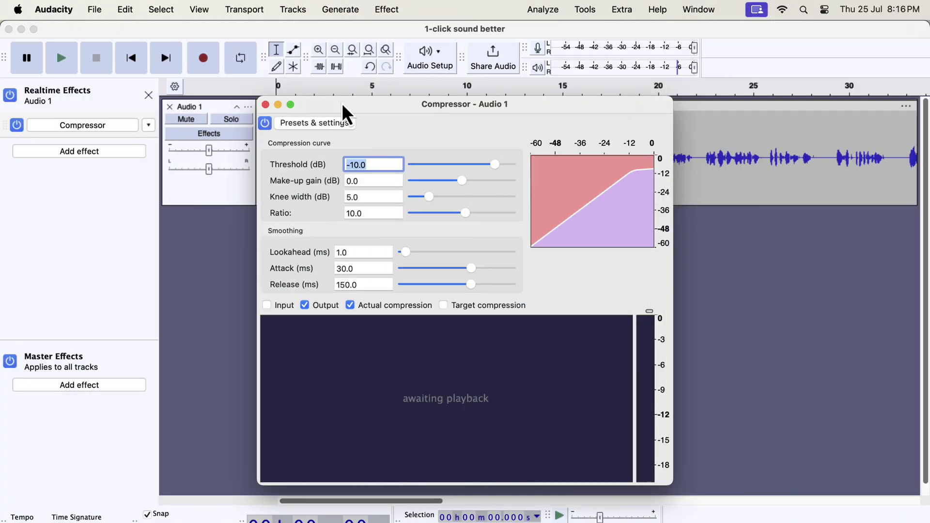
# - Play the voice track from an early start point through the Compressor, with its panel off the waveform
pyautogui.moveTo(341, 103); pyautogui.dragTo(323, 178)
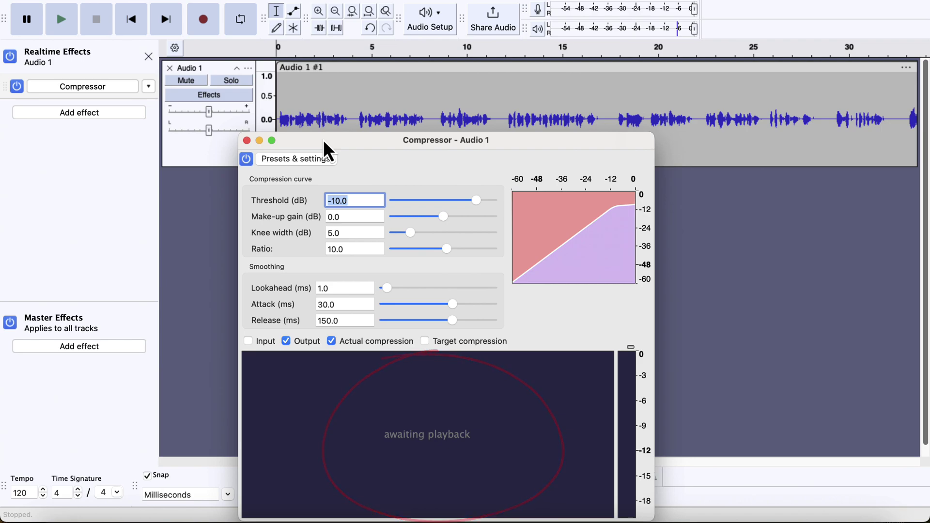
pyautogui.click(316, 104)
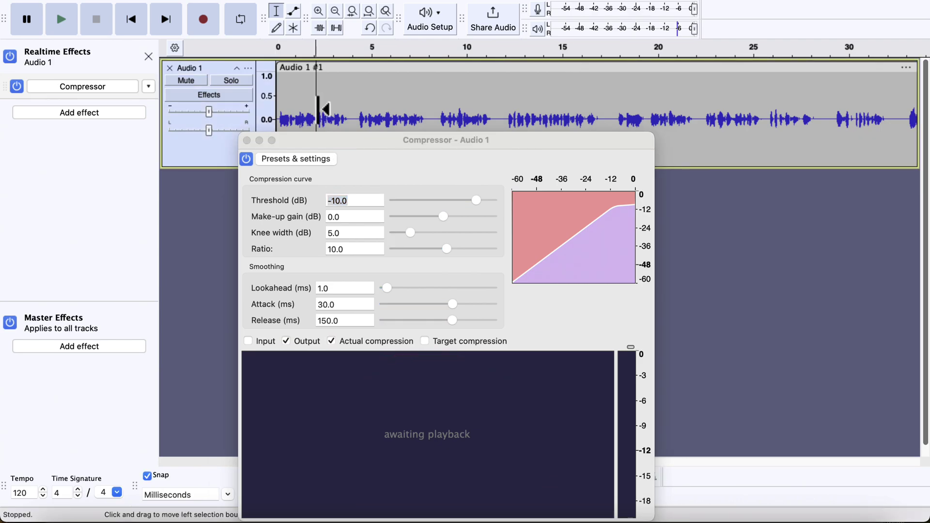
pyautogui.moveTo(326, 108); pyautogui.dragTo(277, 114)
pyautogui.press('space')
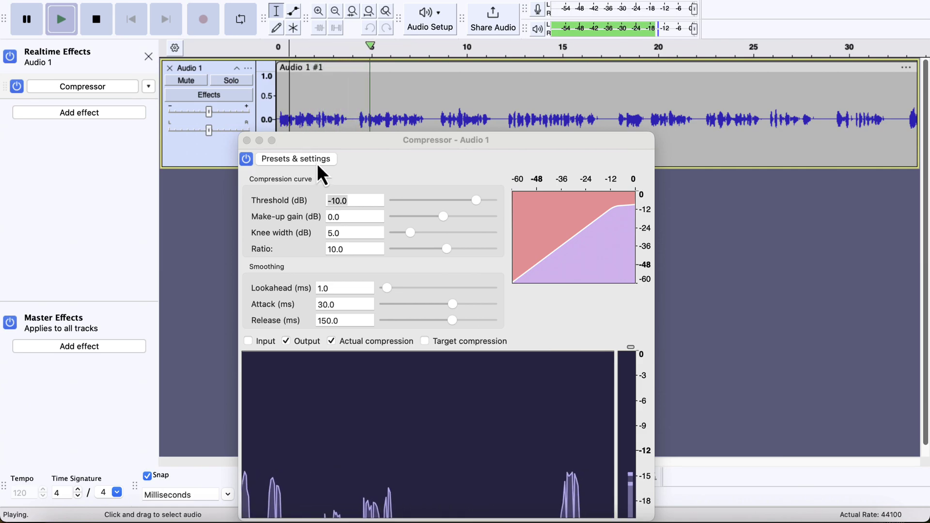
pyautogui.click(338, 158)
pyautogui.moveTo(333, 148); pyautogui.dragTo(172, 41)
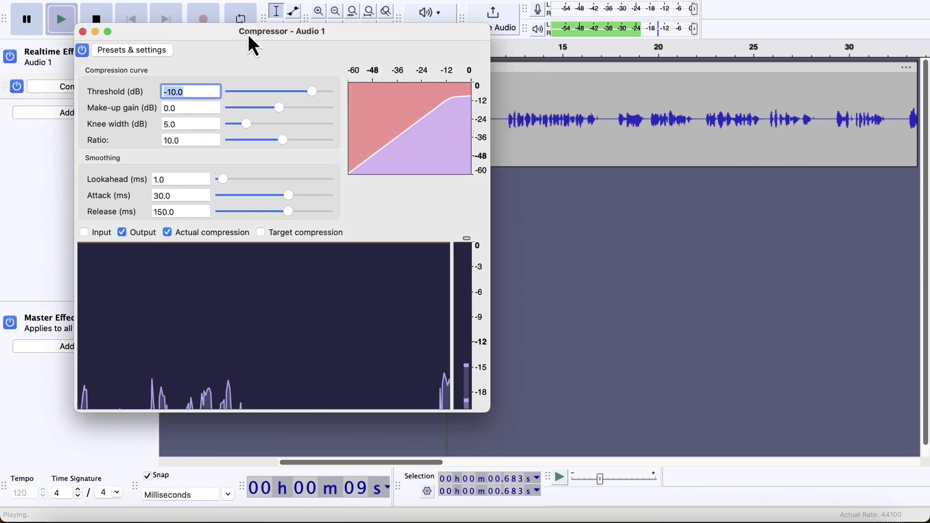
pyautogui.moveTo(248, 34); pyautogui.dragTo(207, 4)
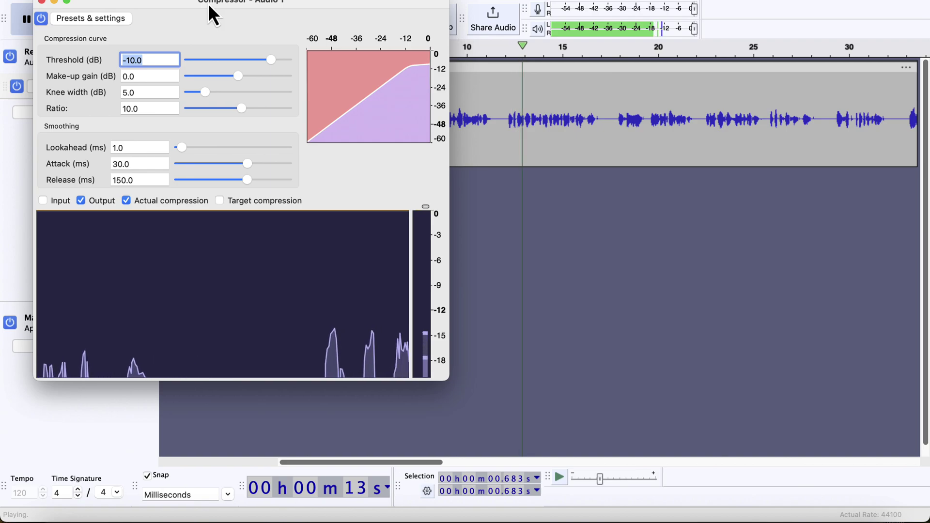
pyautogui.press('space')
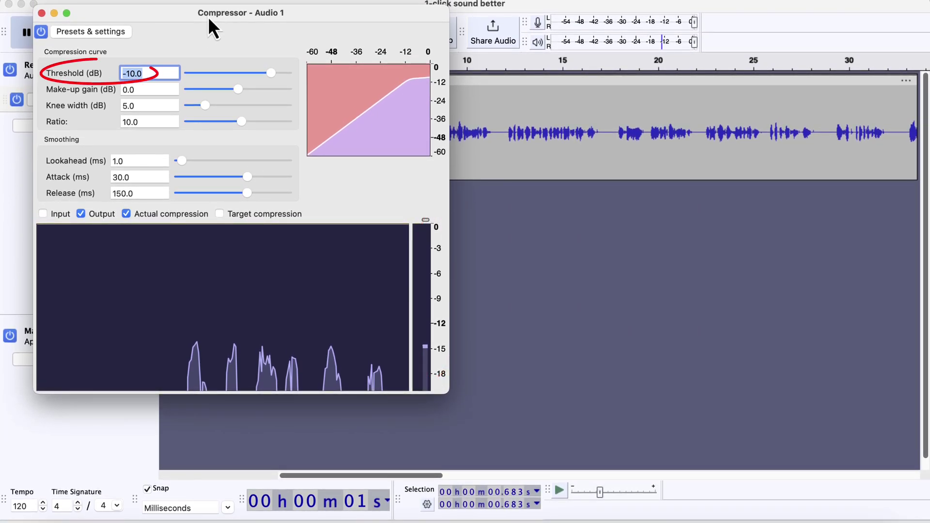
# - Replay the voice while lowering the Compressor threshold to -18.7, then -26.1 dB, and move the panel aside
pyautogui.moveTo(266, 71); pyautogui.dragTo(256, 75)
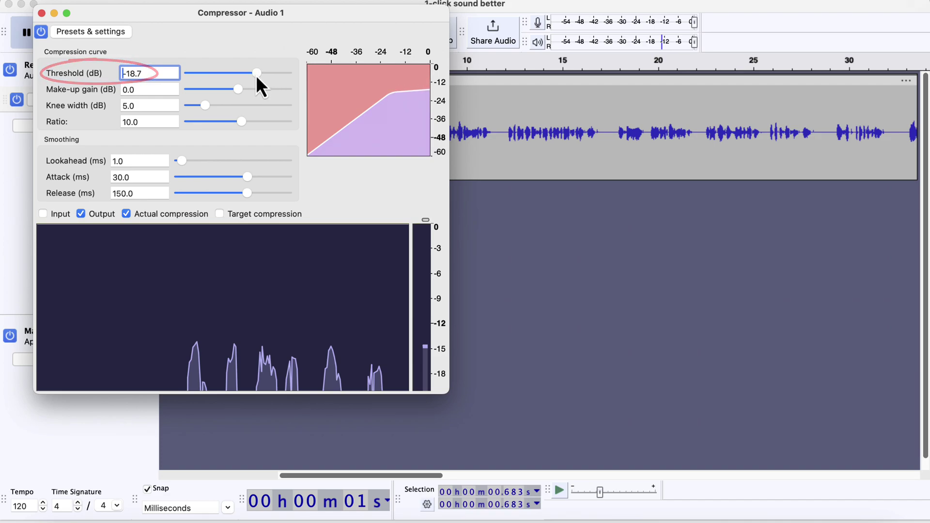
pyautogui.click(450, 125)
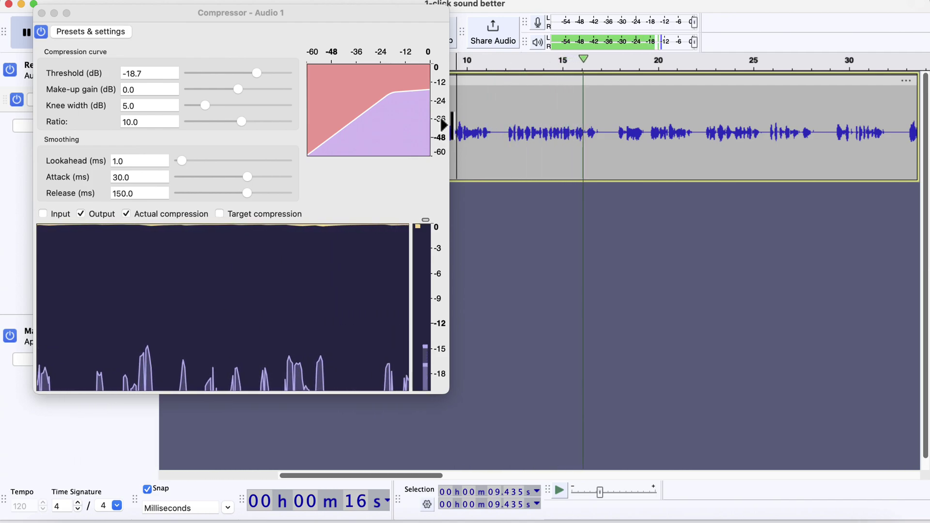
pyautogui.press('space')
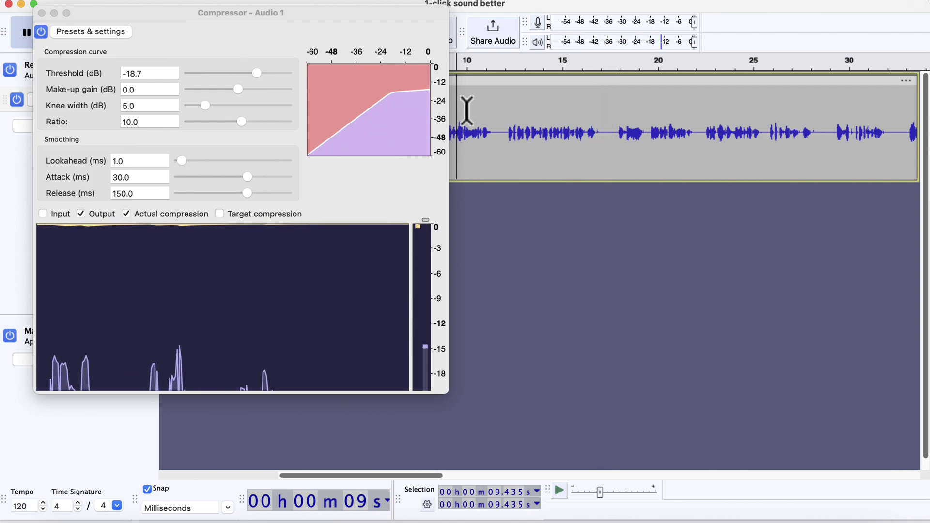
pyautogui.press('space')
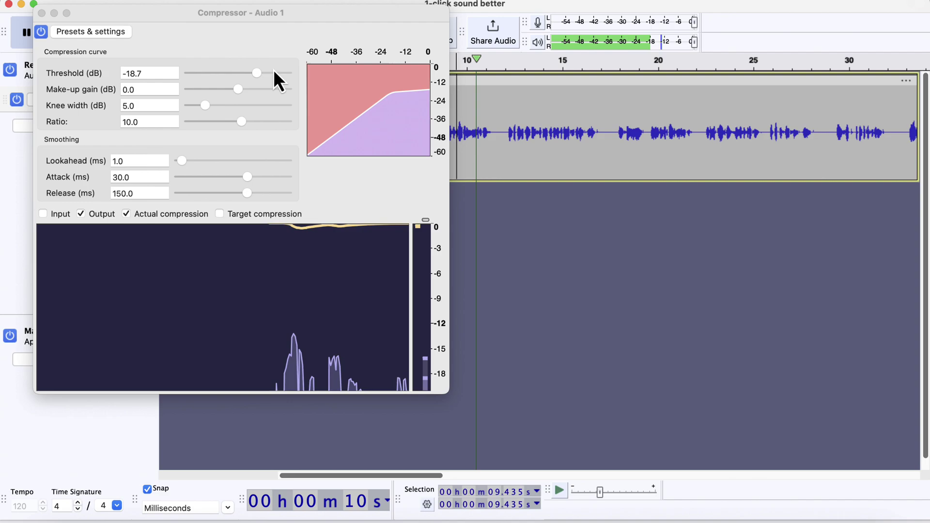
pyautogui.moveTo(255, 76); pyautogui.dragTo(243, 77)
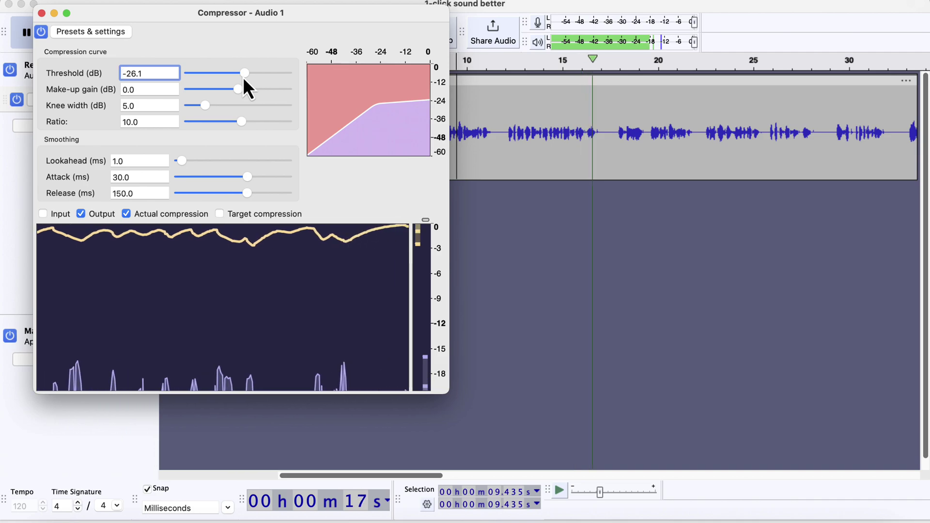
pyautogui.press('space')
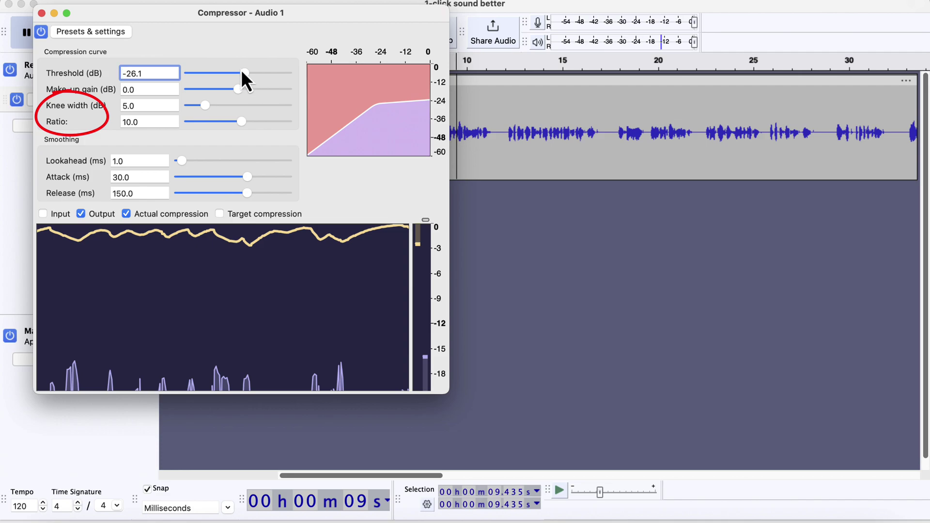
pyautogui.moveTo(223, 18); pyautogui.dragTo(441, 64)
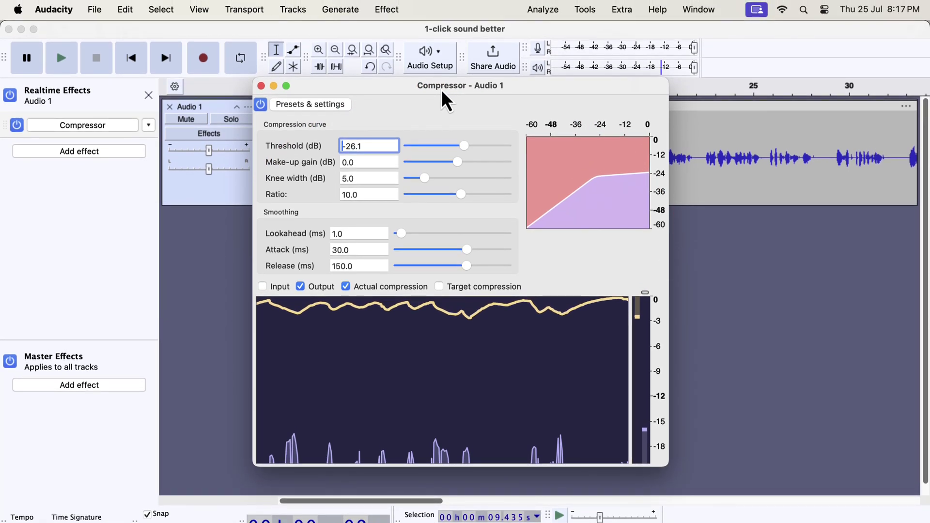
# - Use Tracks > Mix > Mix and Render to bake the Compressor into Audio 1
pyautogui.click(297, 10)
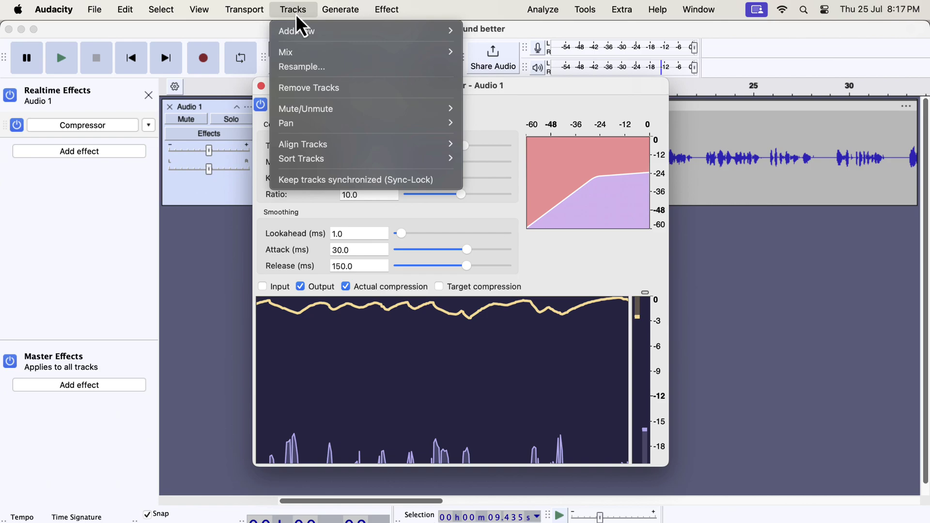
pyautogui.moveTo(307, 56)
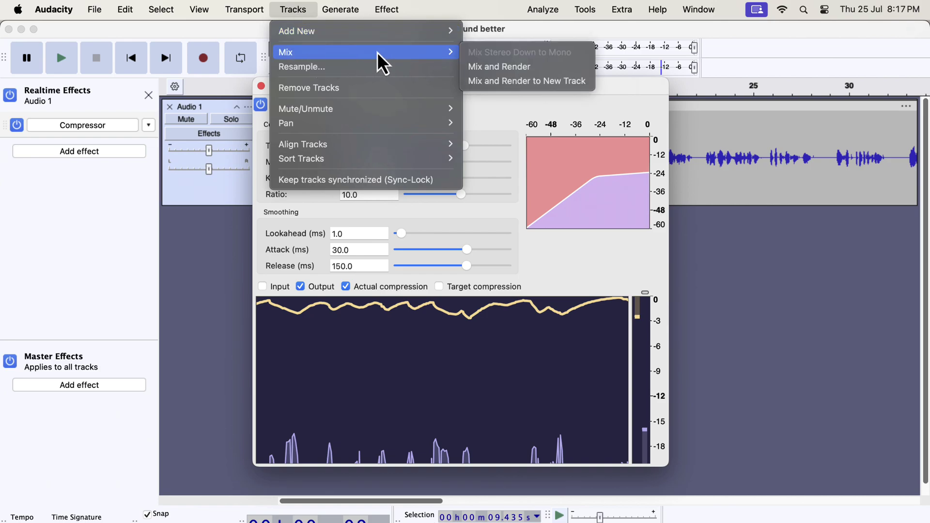
pyautogui.click(545, 69)
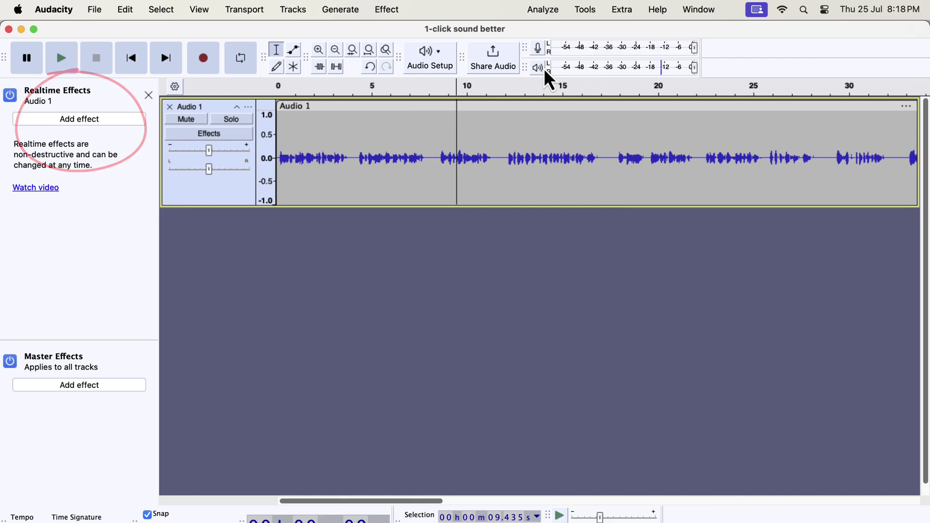
# - Select the whole Audio 1 clip and open Effect > Volume and Compression > Compressor
pyautogui.doubleClick(364, 180)
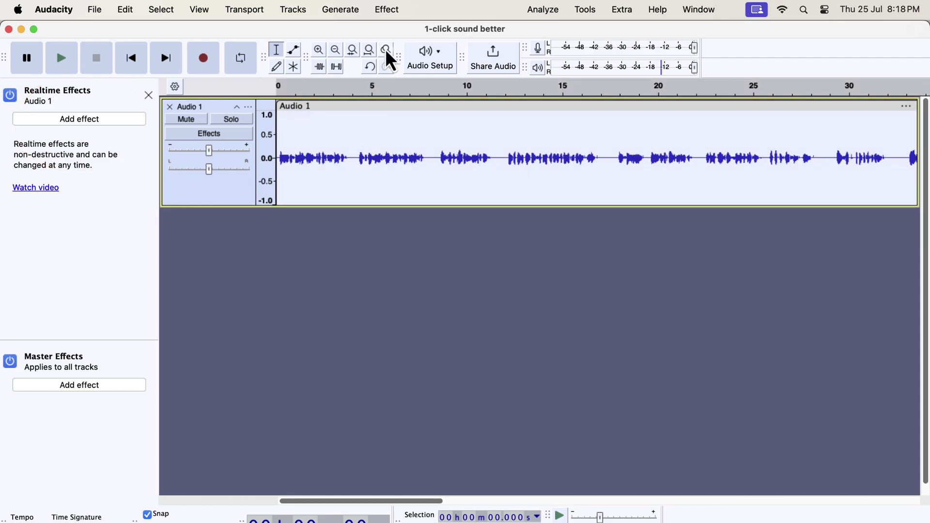
pyautogui.click(390, 10)
pyautogui.moveTo(411, 106)
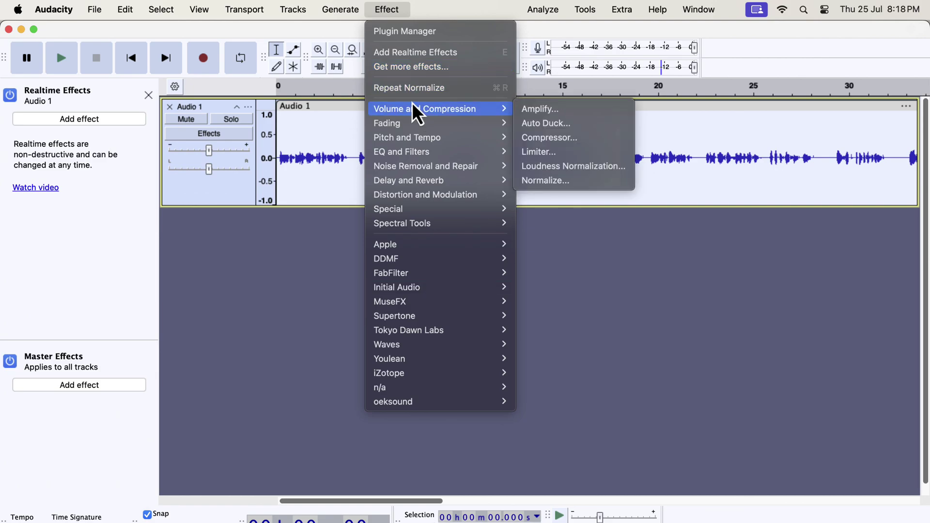
pyautogui.click(534, 138)
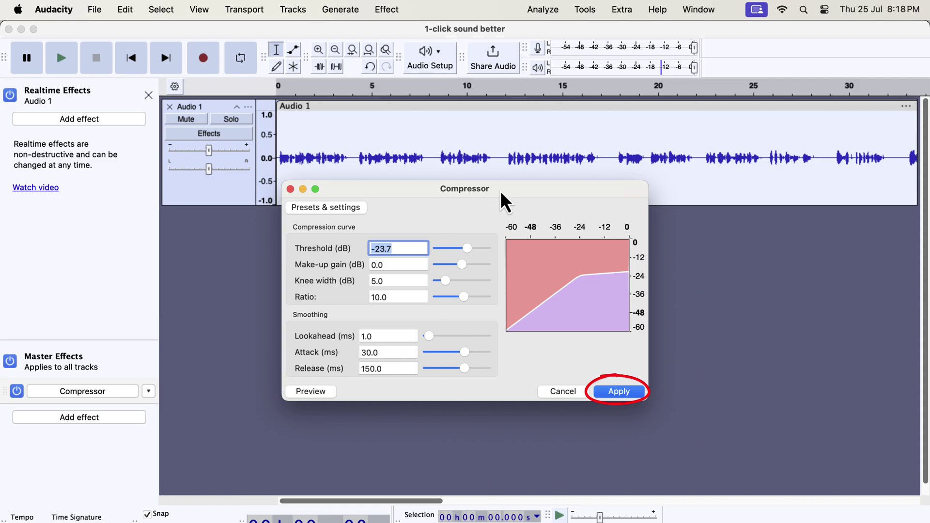
# - Load the Modern factory preset into the Compressor
pyautogui.click(323, 206)
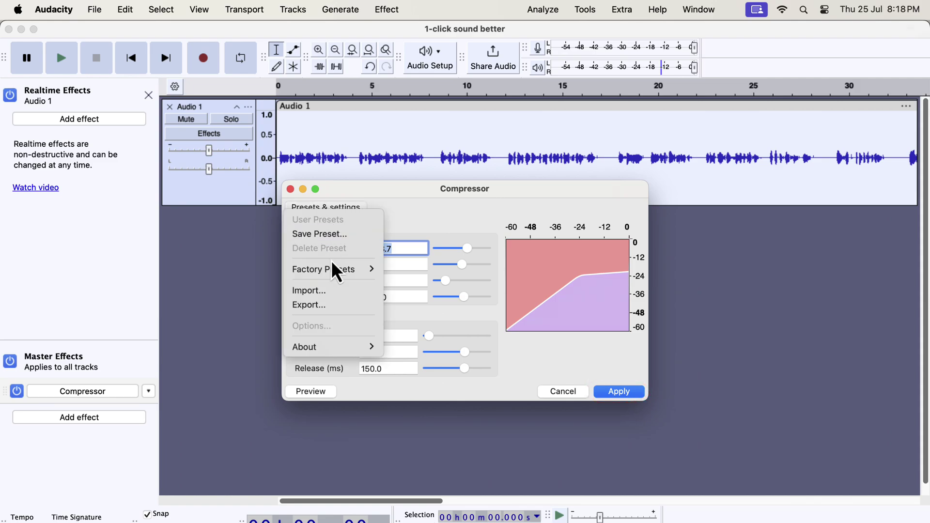
pyautogui.moveTo(335, 270)
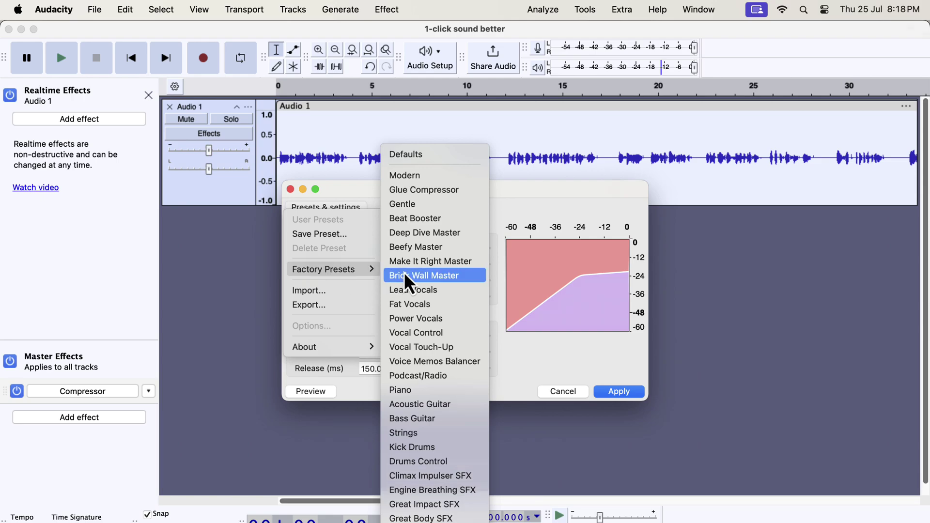
pyautogui.click(422, 177)
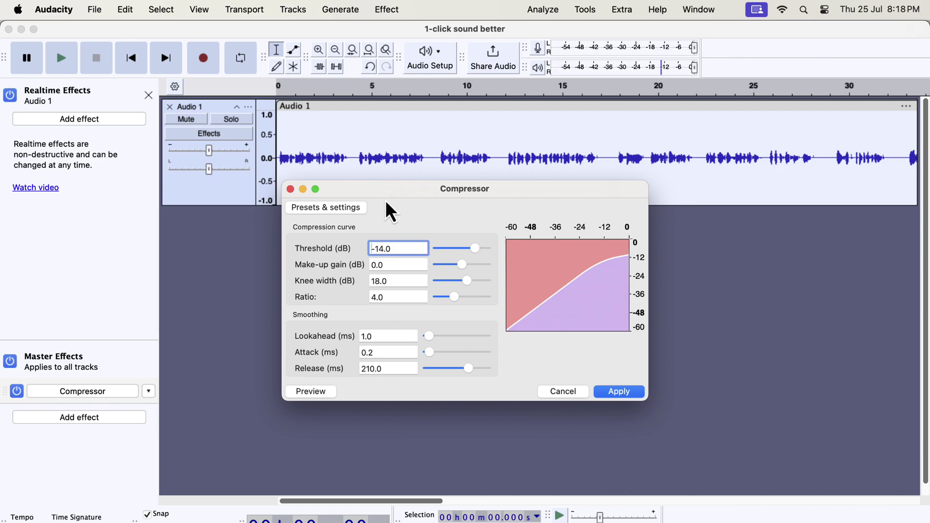
# - Load the Podcast/Radio factory preset, then browse the apps offered in Muse Hub
pyautogui.click(361, 208)
pyautogui.moveTo(365, 272)
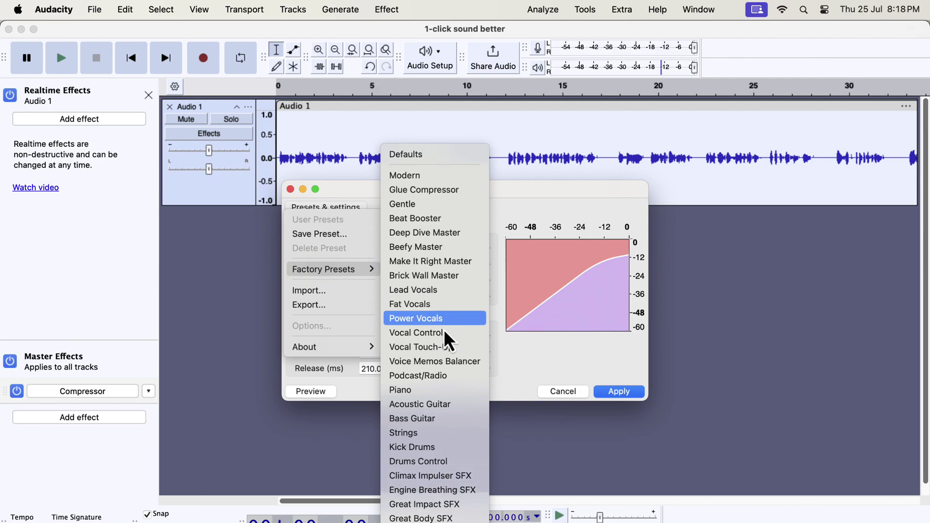
pyautogui.click(462, 379)
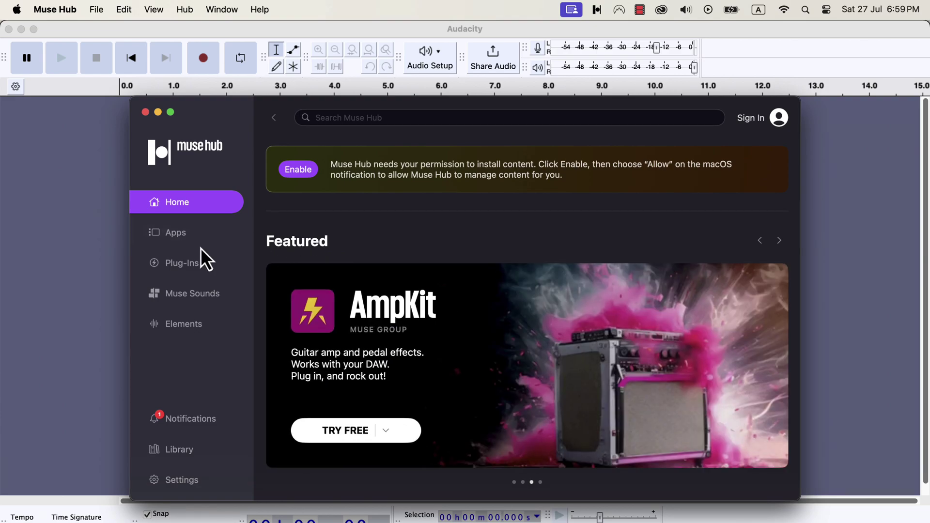
pyautogui.click(180, 242)
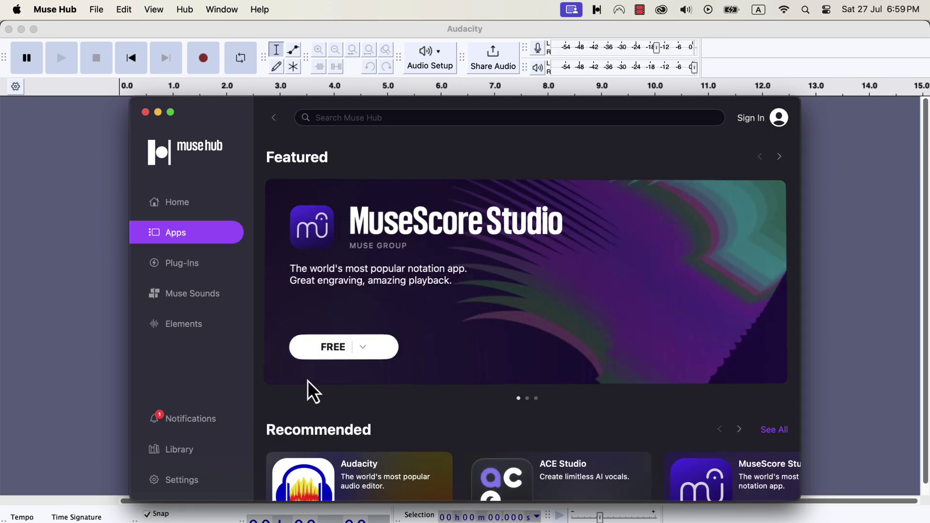
pyautogui.scroll(-4, 307, 380)
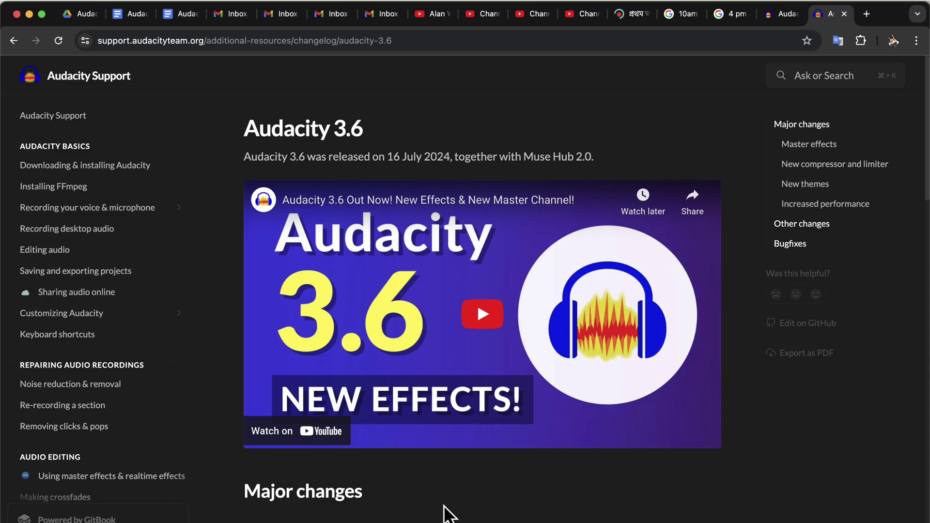
# - Scroll the Audacity 3.6 changelog down to the Other changes section
pyautogui.scroll(-3, 445, 508)
pyautogui.scroll(-2, 444, 496)
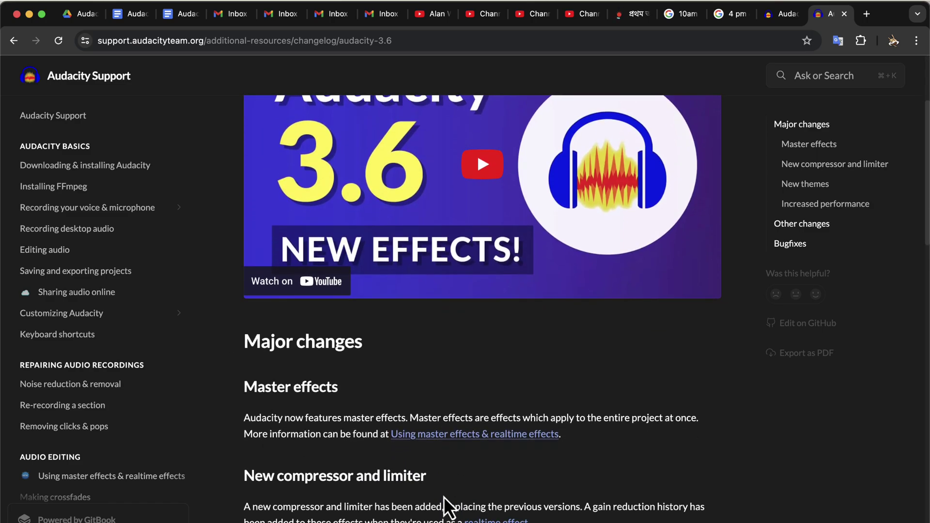
pyautogui.scroll(-5, 443, 495)
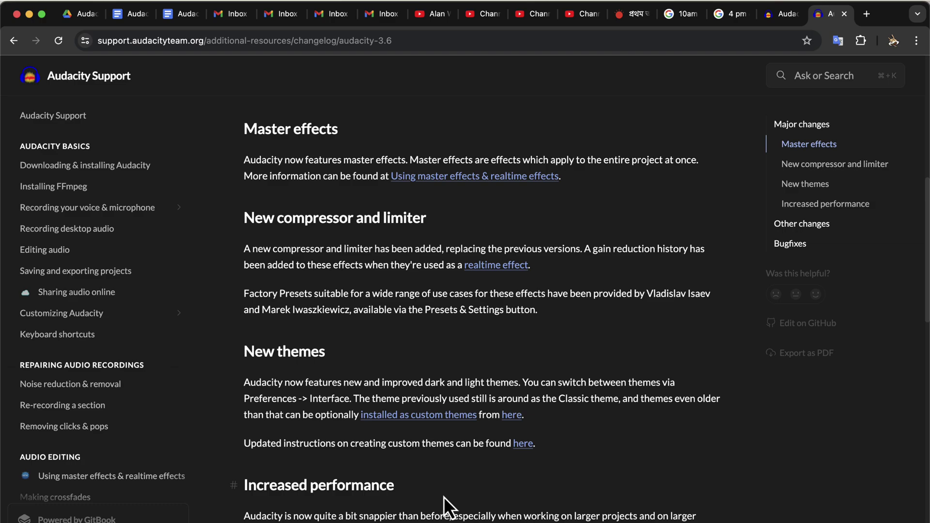
pyautogui.scroll(-6, 444, 497)
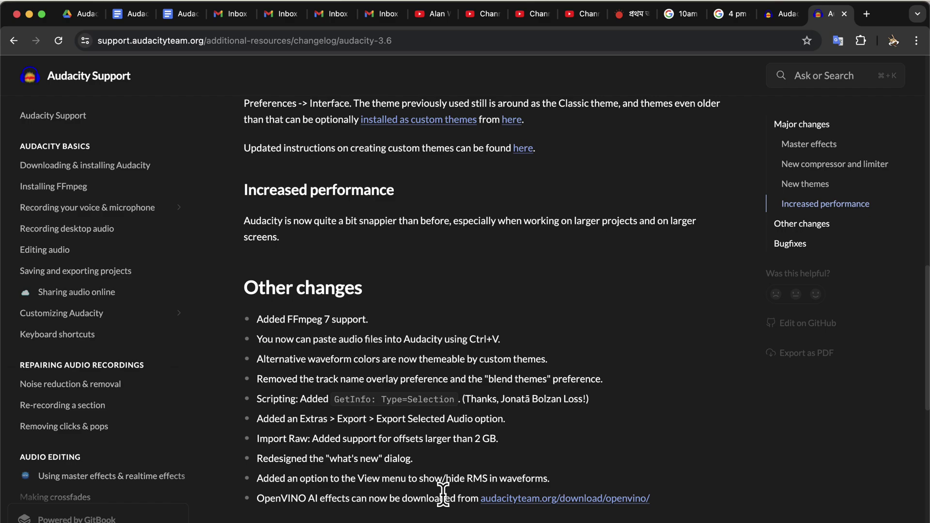